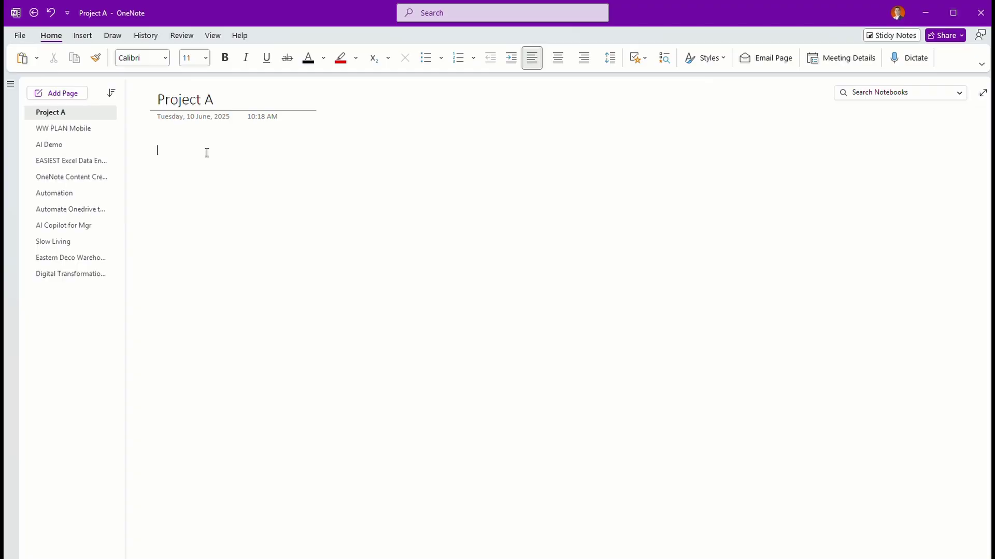
# Open the full Page Templates pane from Insert and expand the Business category
pyautogui.click(85, 36)
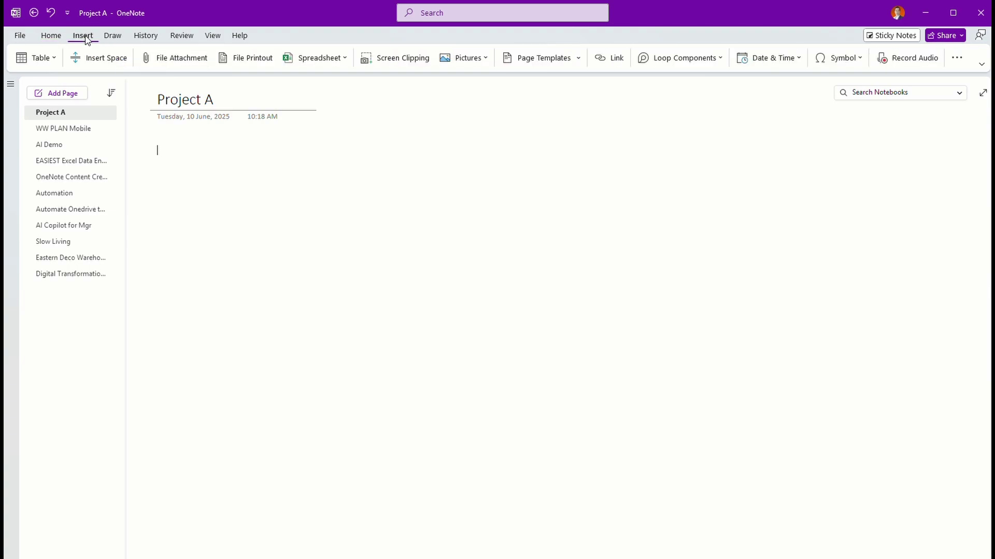
pyautogui.click(578, 58)
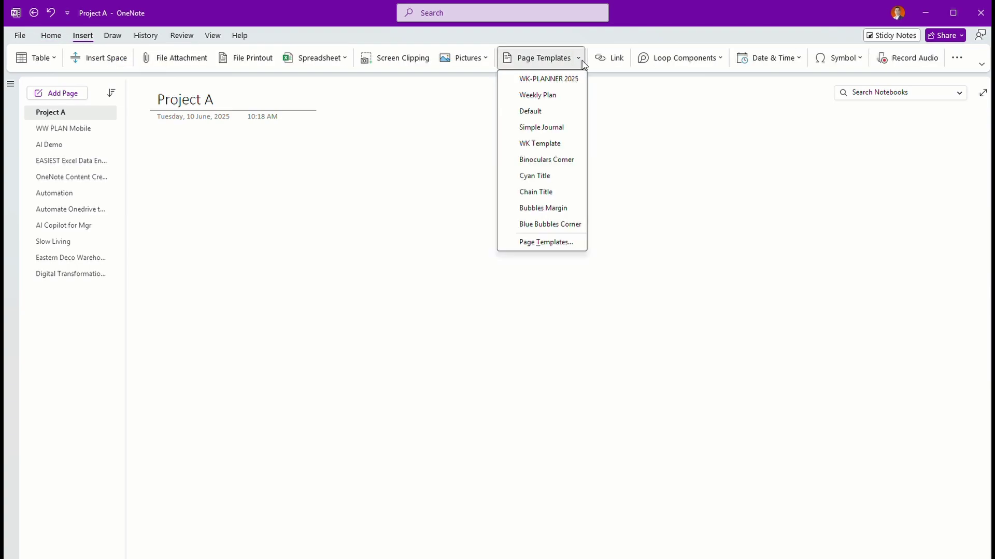
pyautogui.click(564, 244)
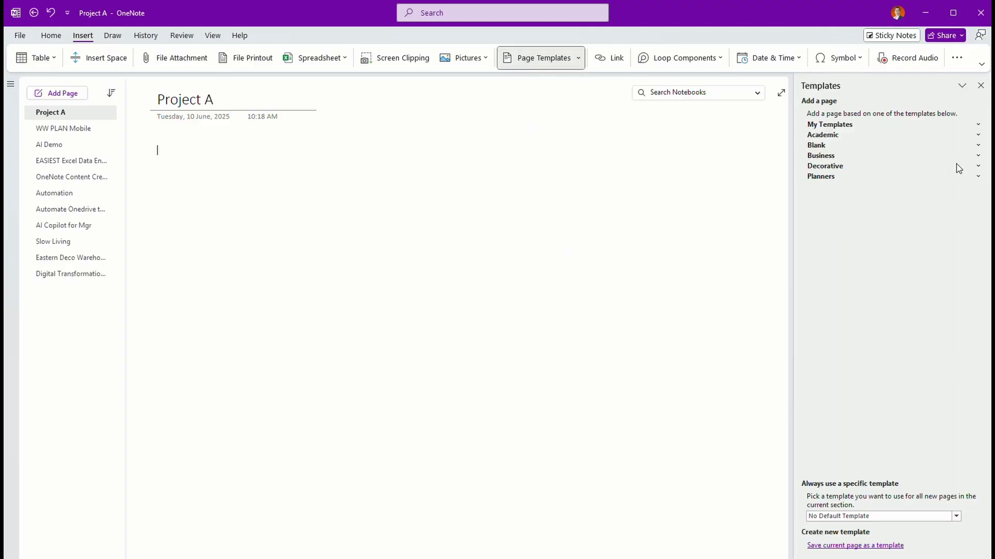
pyautogui.click(978, 156)
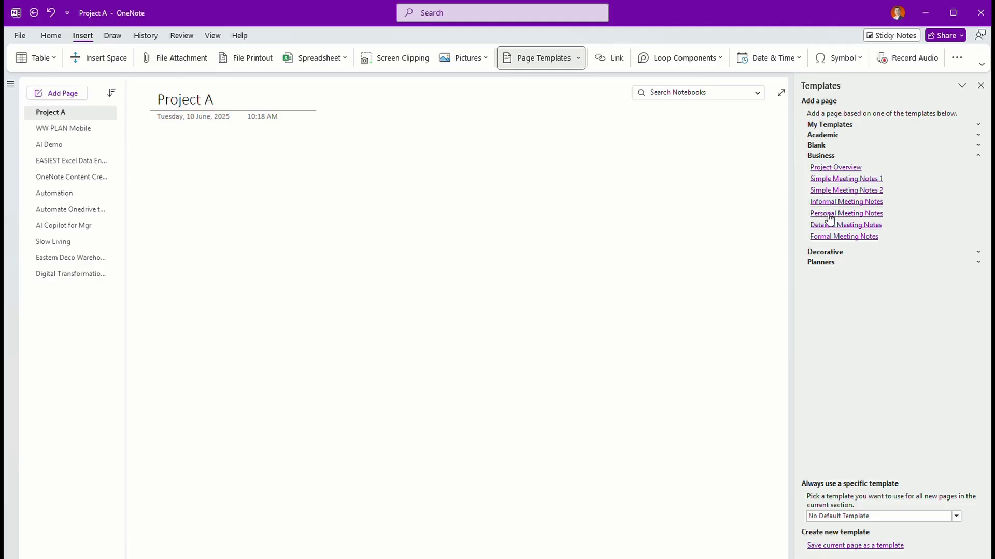
# Create a new page from the Business 'Project Overview' template
pyautogui.click(829, 168)
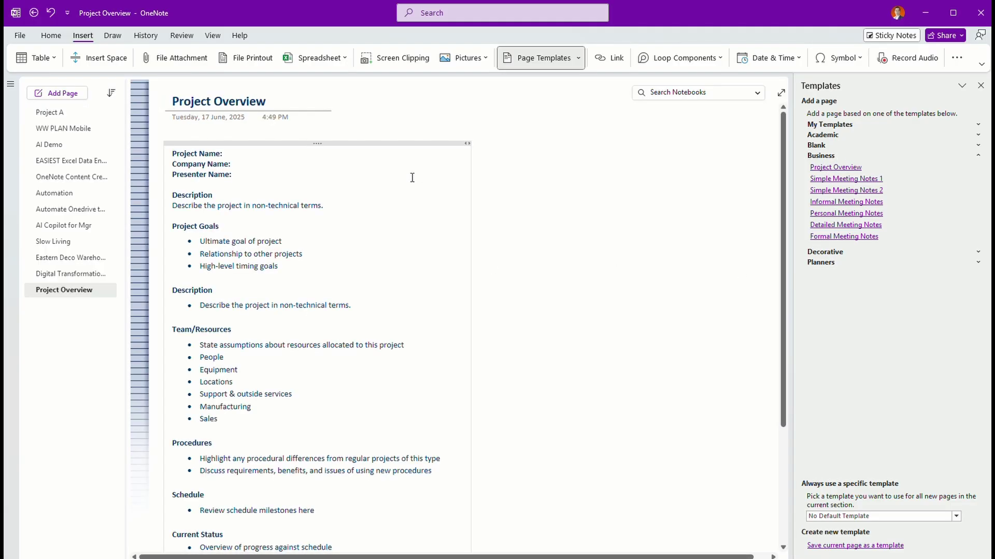
pyautogui.scroll(-7, 406, 275)
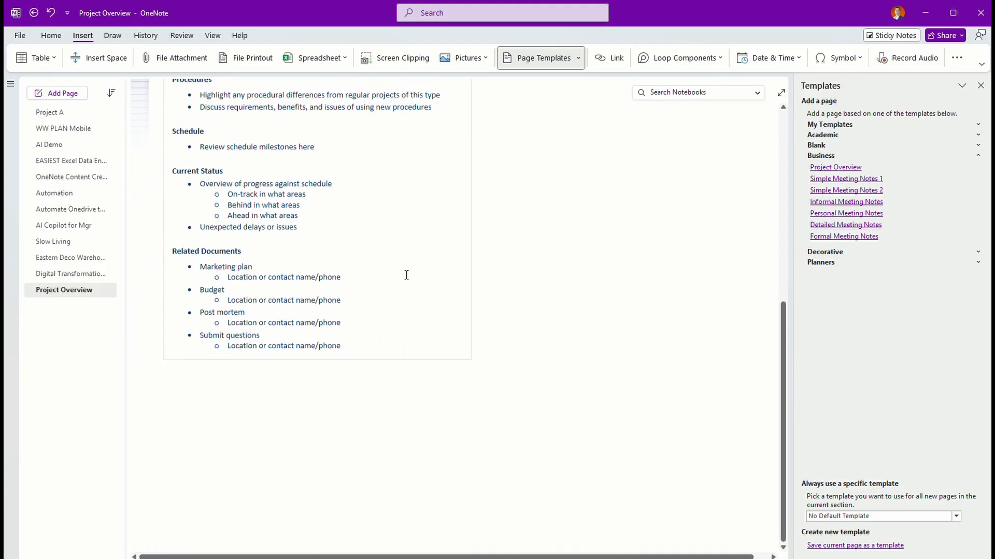
pyautogui.scroll(7, 406, 275)
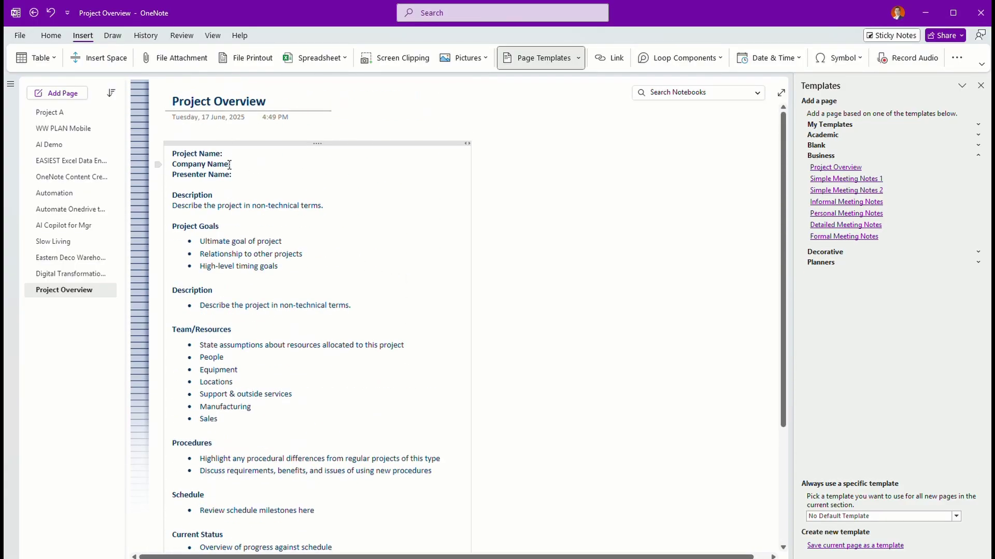
pyautogui.scroll(-1, 346, 270)
pyautogui.scroll(-3, 345, 271)
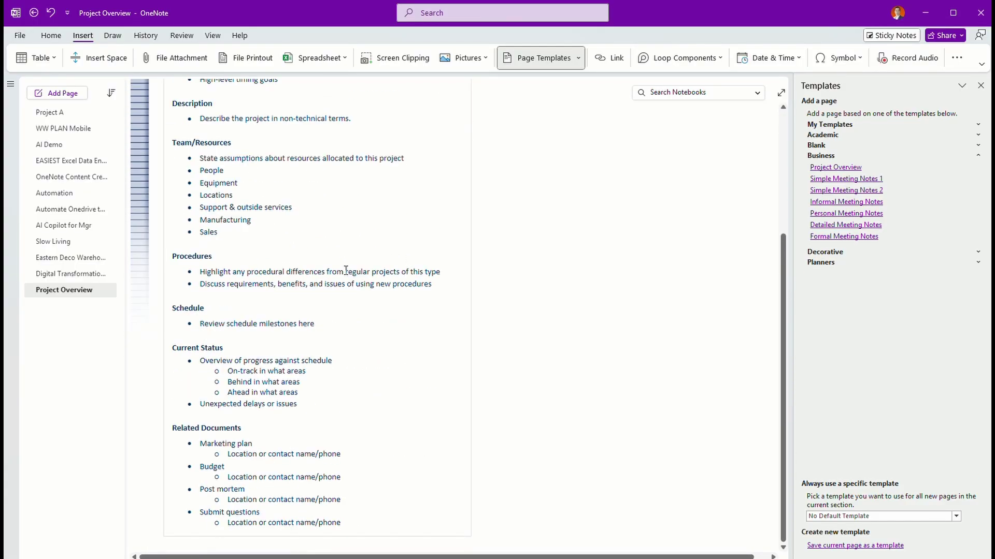
pyautogui.scroll(4, 346, 271)
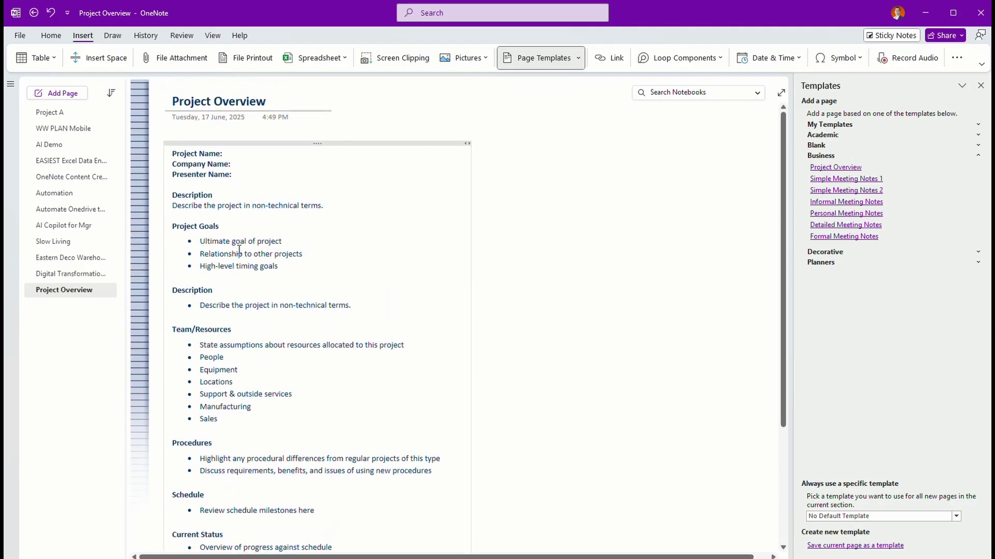
pyautogui.scroll(-5, 239, 265)
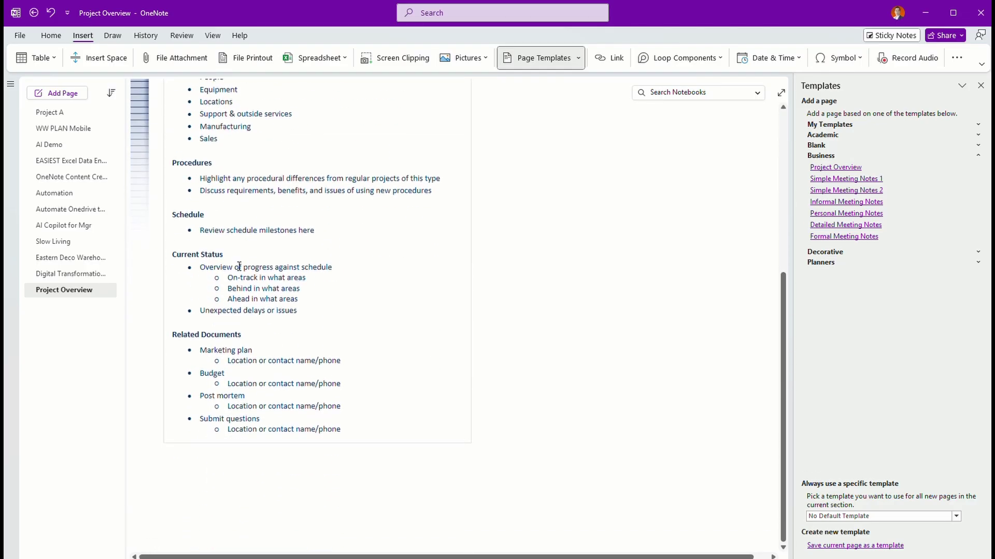
pyautogui.scroll(2, 295, 215)
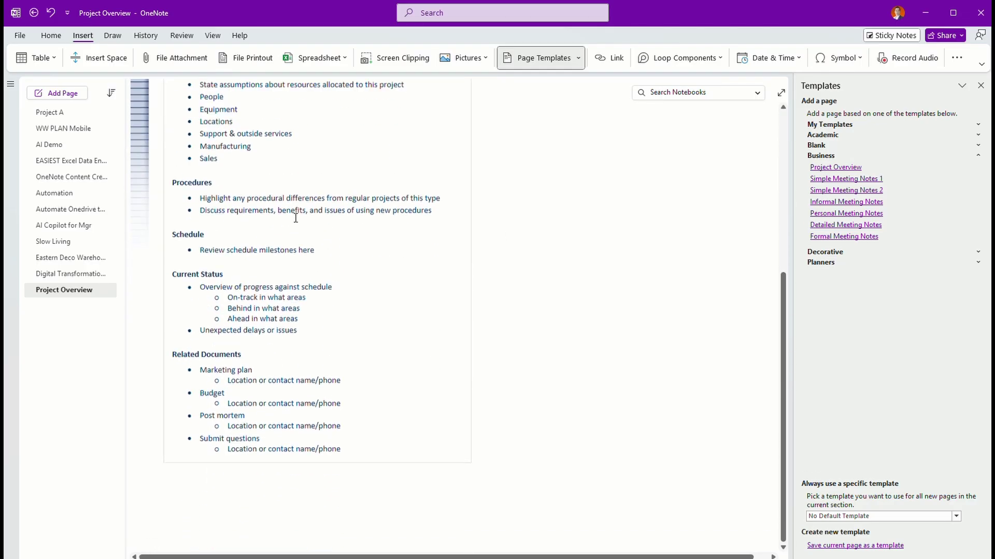
pyautogui.scroll(-2, 295, 217)
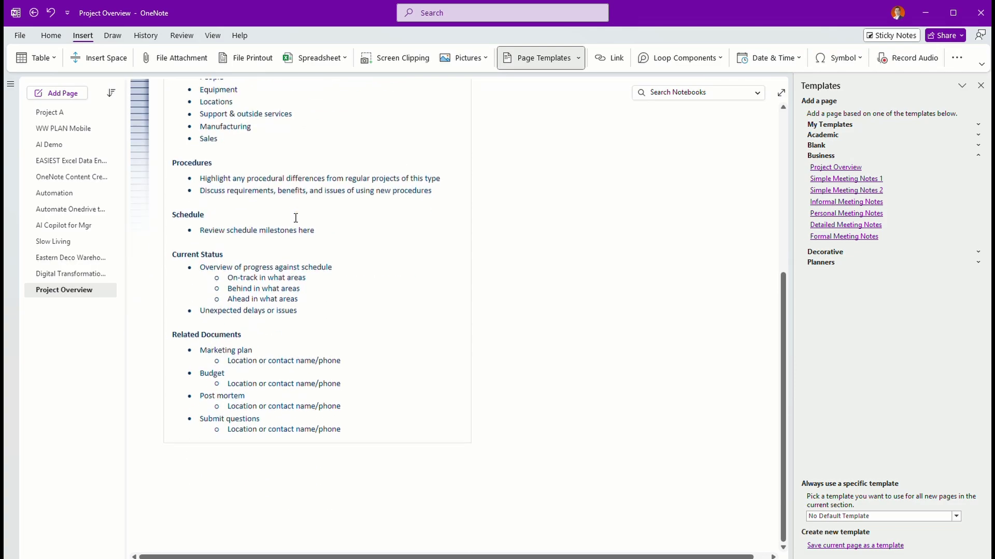
# Select and delete the template's Related Documents section
pyautogui.click(345, 428)
pyautogui.moveTo(345, 429); pyautogui.dragTo(173, 333)
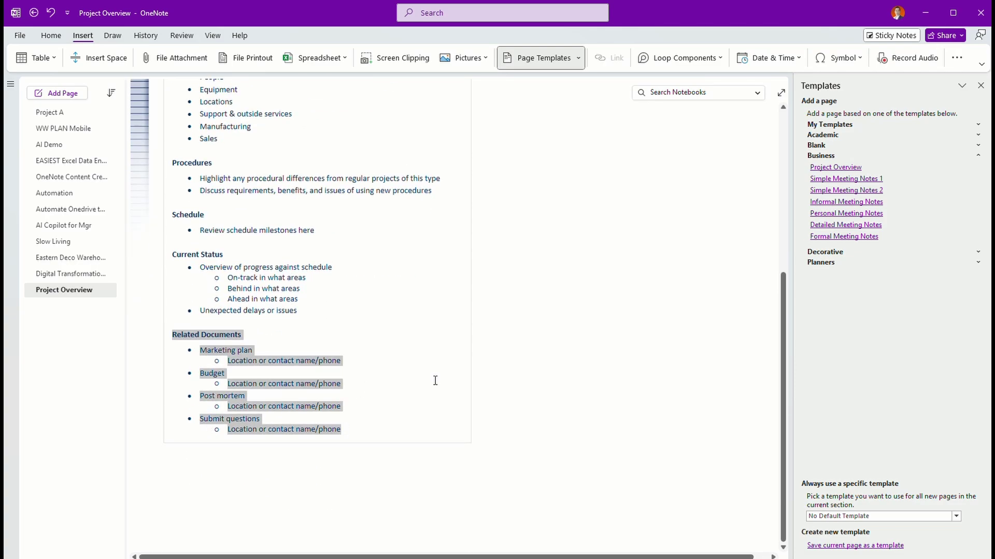
pyautogui.press('Delete')
pyautogui.scroll(5, 353, 164)
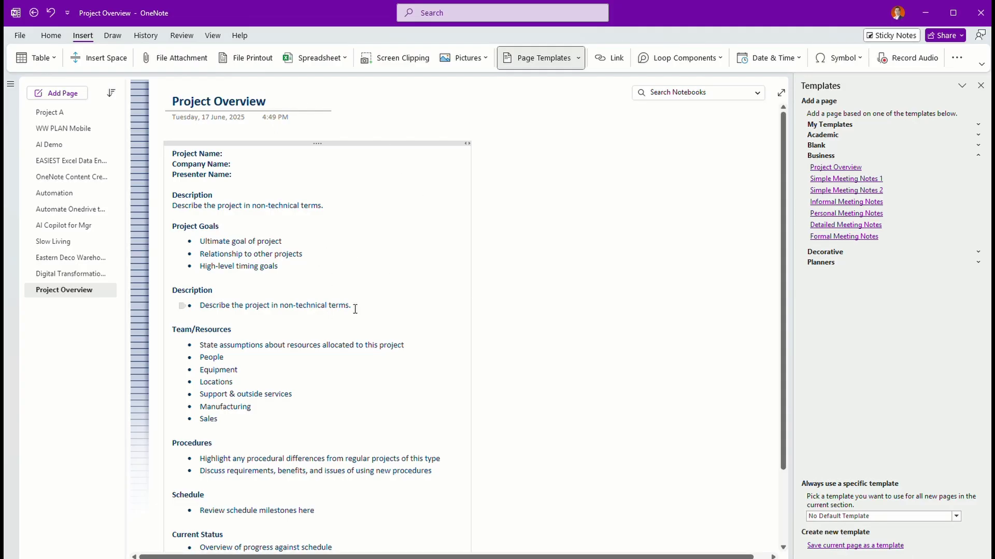
pyautogui.scroll(-4, 651, 295)
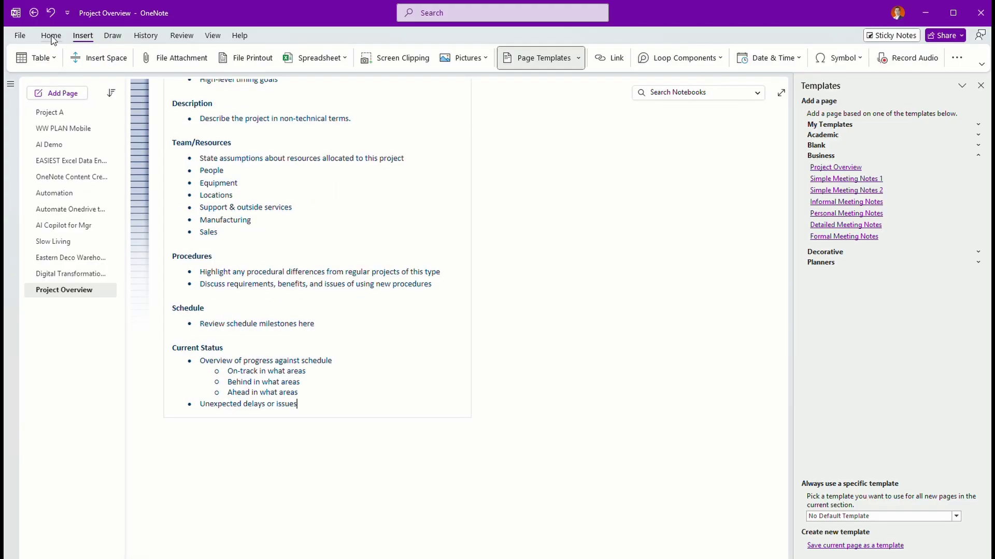
# Close the Templates pane and glance through the Loop components list
pyautogui.click(981, 86)
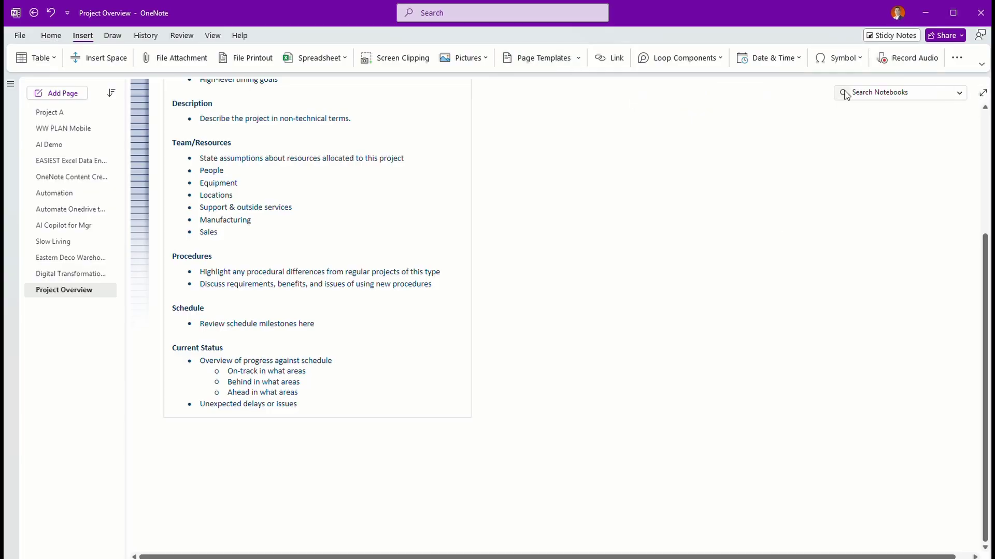
pyautogui.click(721, 58)
pyautogui.scroll(-4, 364, 428)
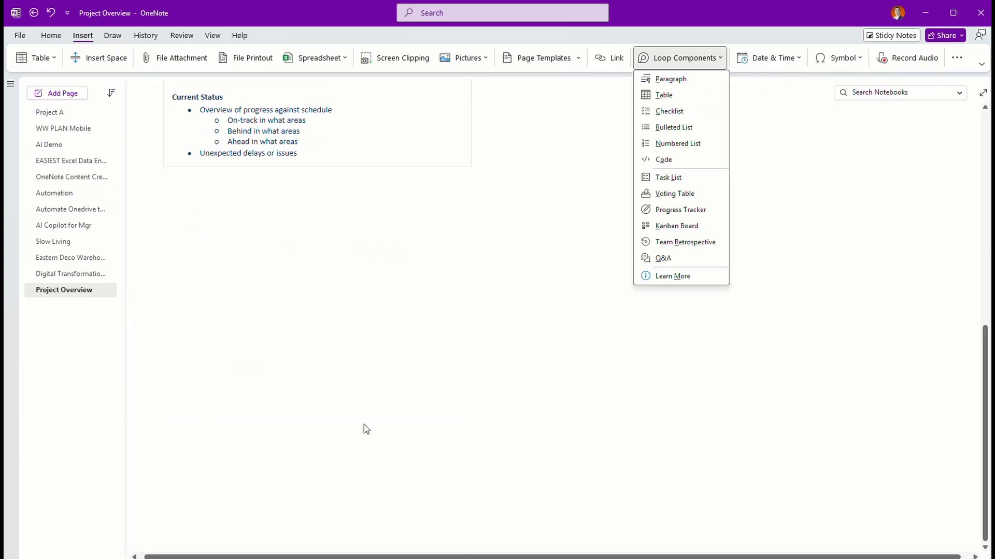
pyautogui.scroll(8, 365, 415)
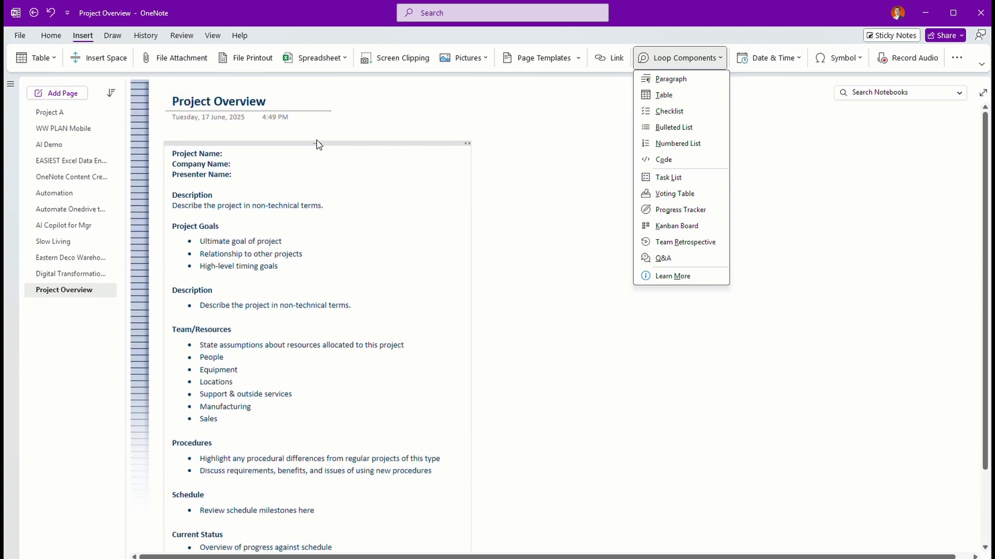
pyautogui.click(318, 146)
# Delete all the template content and bring up the Loop components list
pyautogui.click(317, 144)
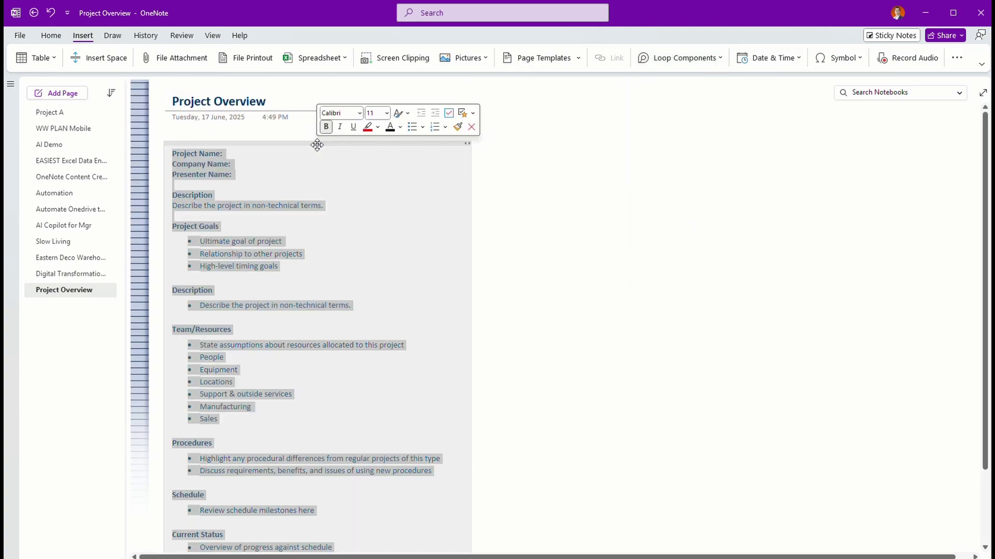
pyautogui.press('Delete')
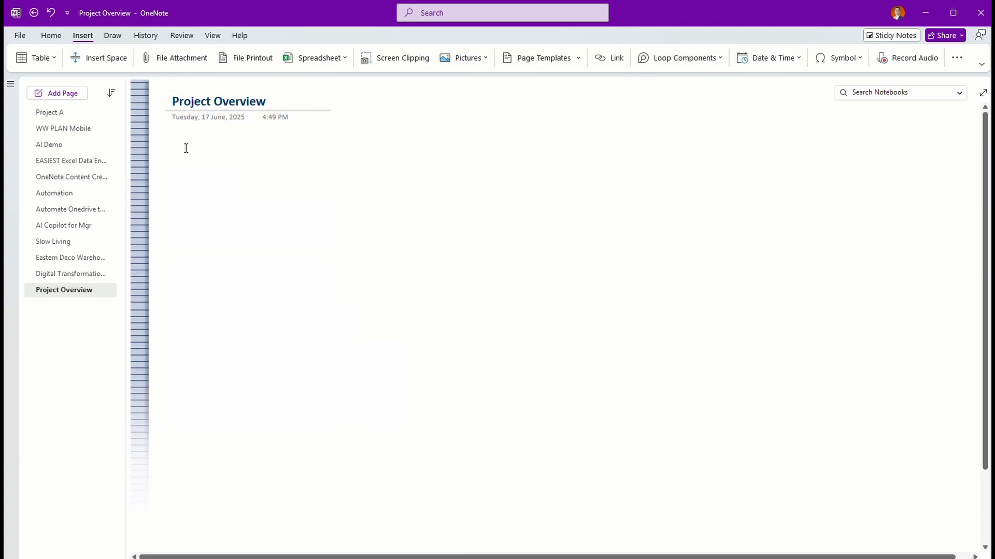
pyautogui.click(721, 58)
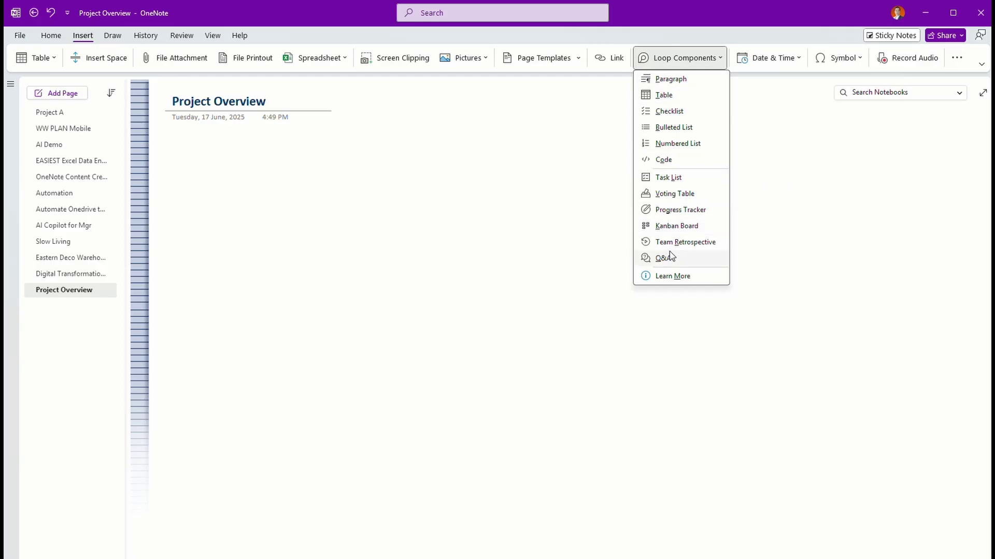
# Insert a Progress Tracker, widen it to show Blockers, and title it 'Proj Tracker'
pyautogui.click(673, 210)
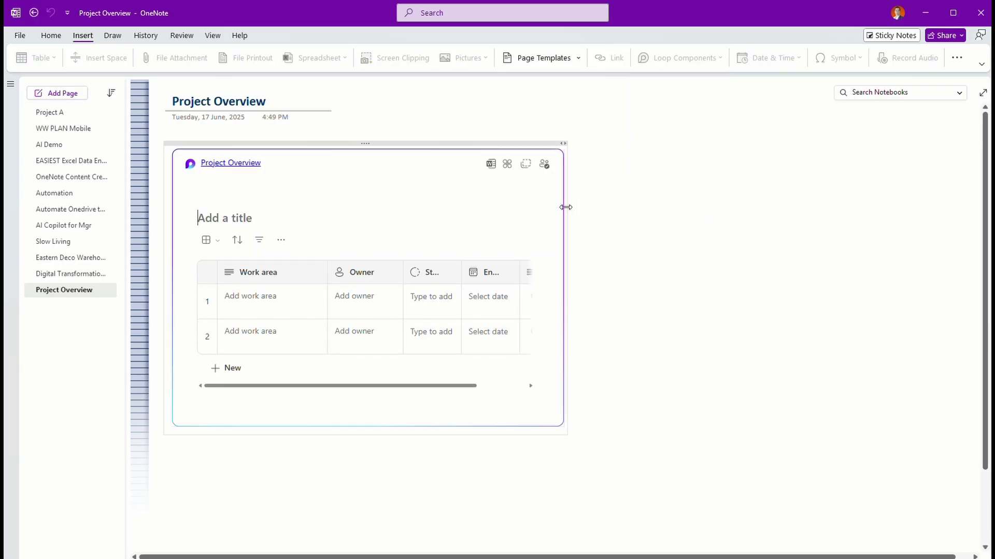
pyautogui.moveTo(566, 207); pyautogui.dragTo(637, 212)
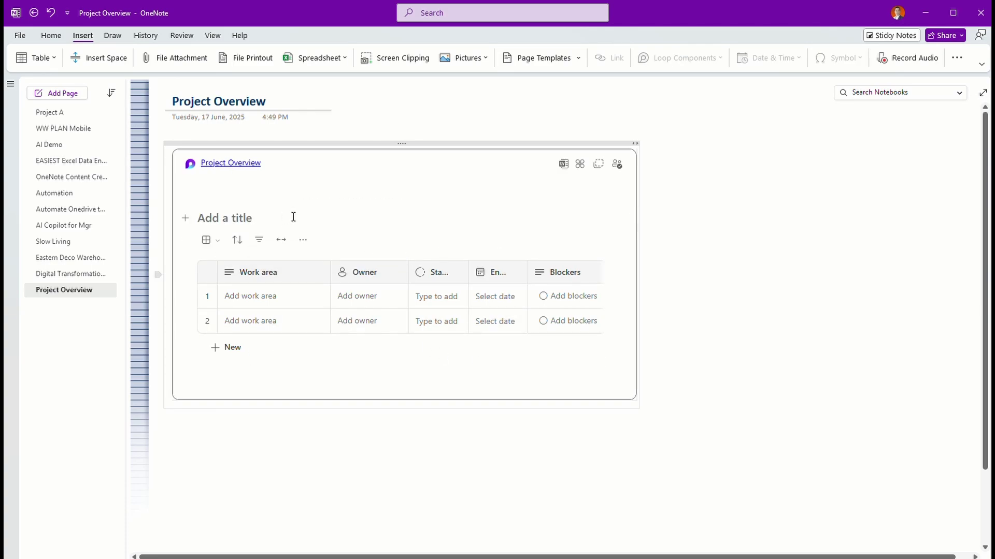
pyautogui.click(236, 214)
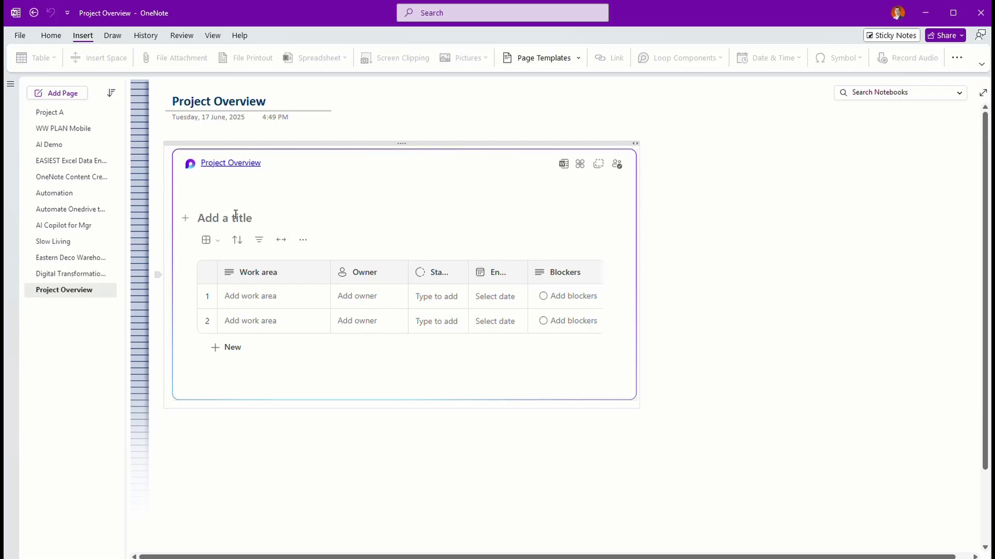
pyautogui.write('Proj Tracker')
# Insert a Kanban Board below the tracker and widen it to show all four columns
pyautogui.click(179, 430)
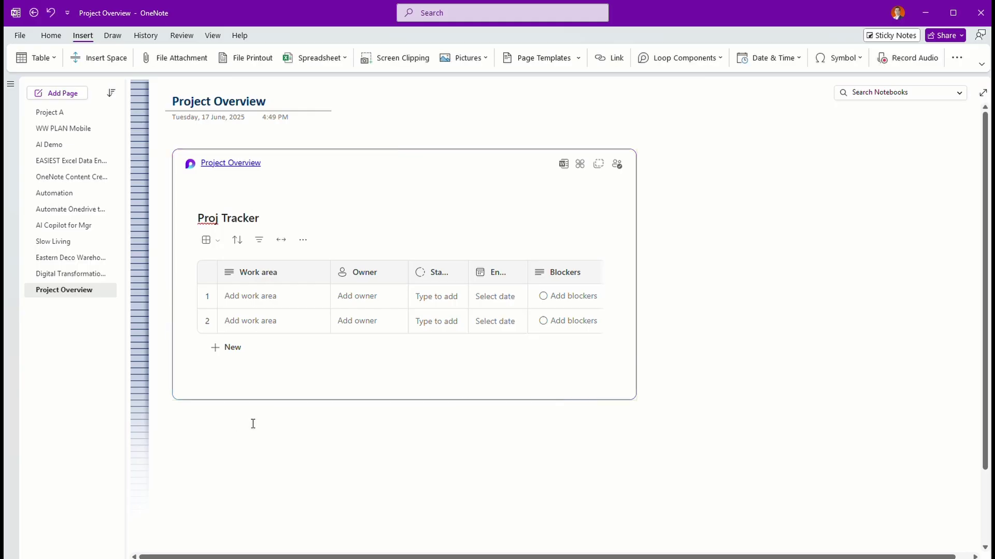
pyautogui.click(719, 63)
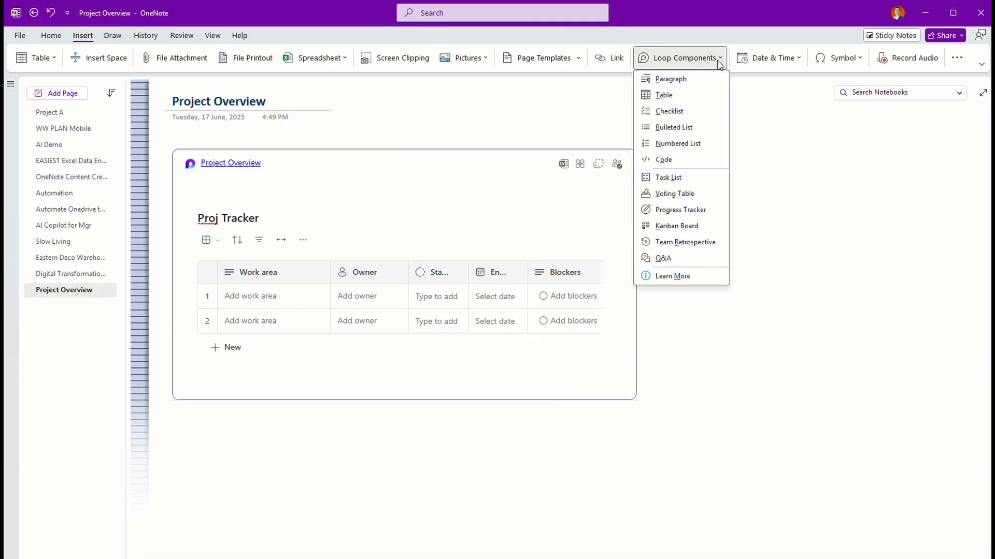
pyautogui.click(675, 228)
pyautogui.scroll(-5, 709, 352)
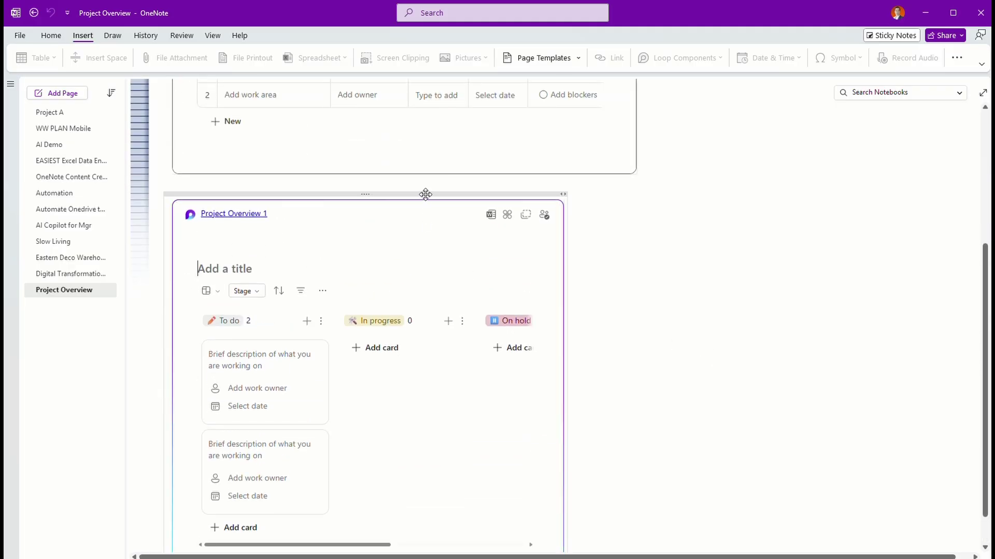
pyautogui.click(426, 195)
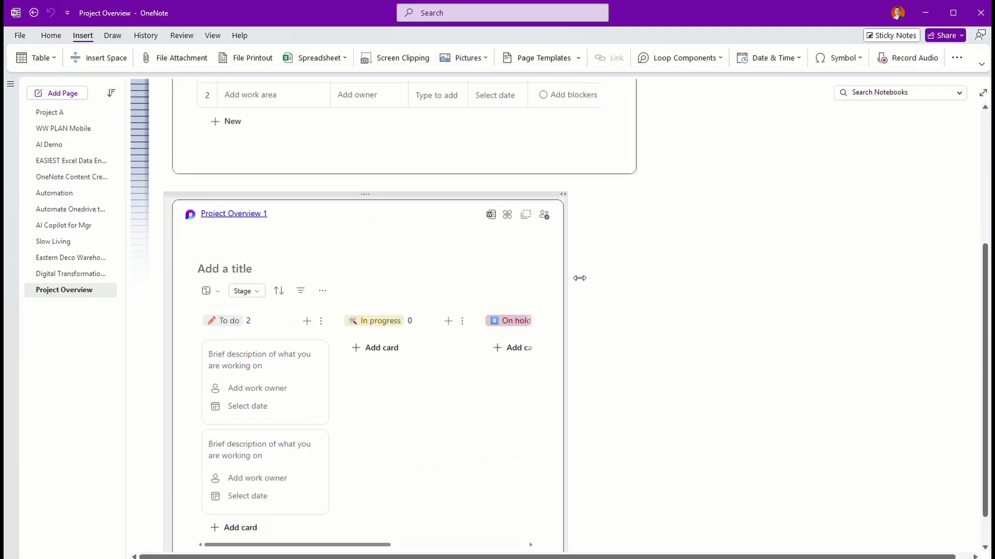
pyautogui.moveTo(580, 278); pyautogui.dragTo(734, 290)
pyautogui.scroll(-4, 754, 346)
pyautogui.scroll(2, 772, 352)
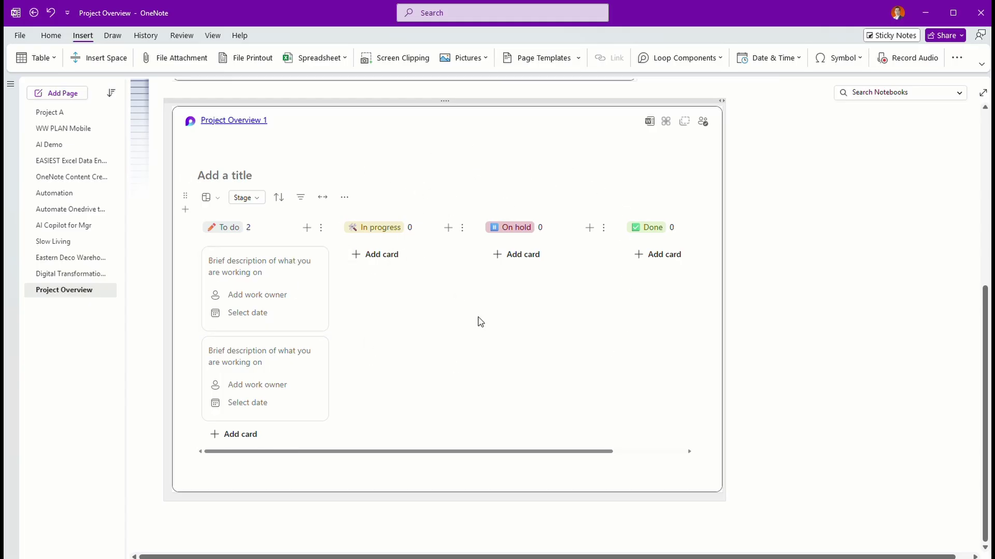
# Change the page title from 'Project Overview' to 'Project Dashboard'
pyautogui.scroll(5, 762, 244)
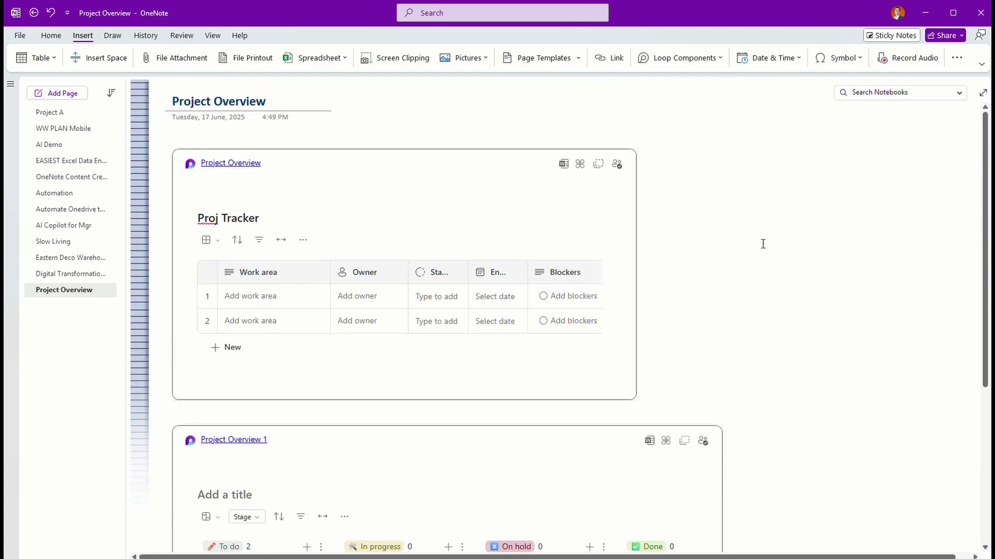
pyautogui.scroll(-1, 763, 244)
pyautogui.scroll(-1, 762, 244)
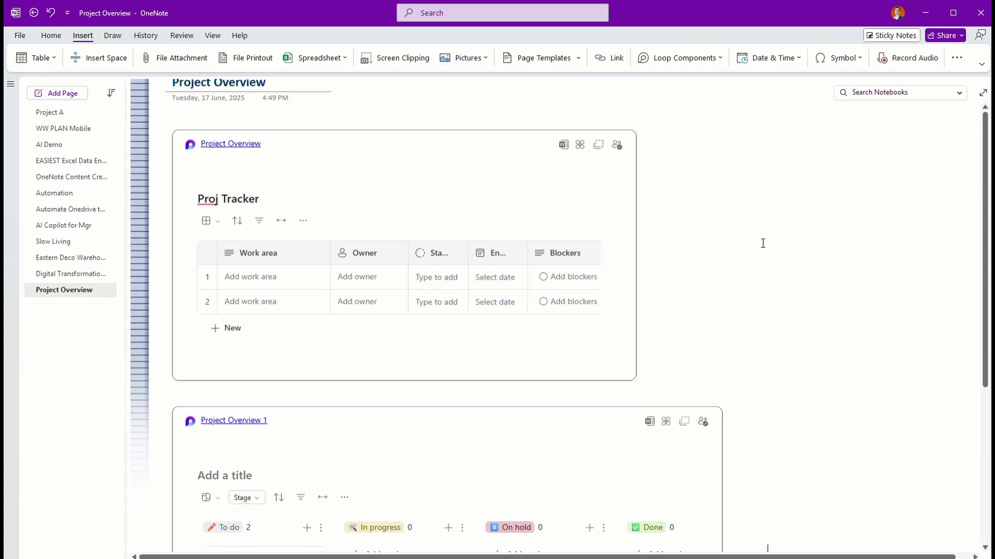
pyautogui.scroll(2, 762, 243)
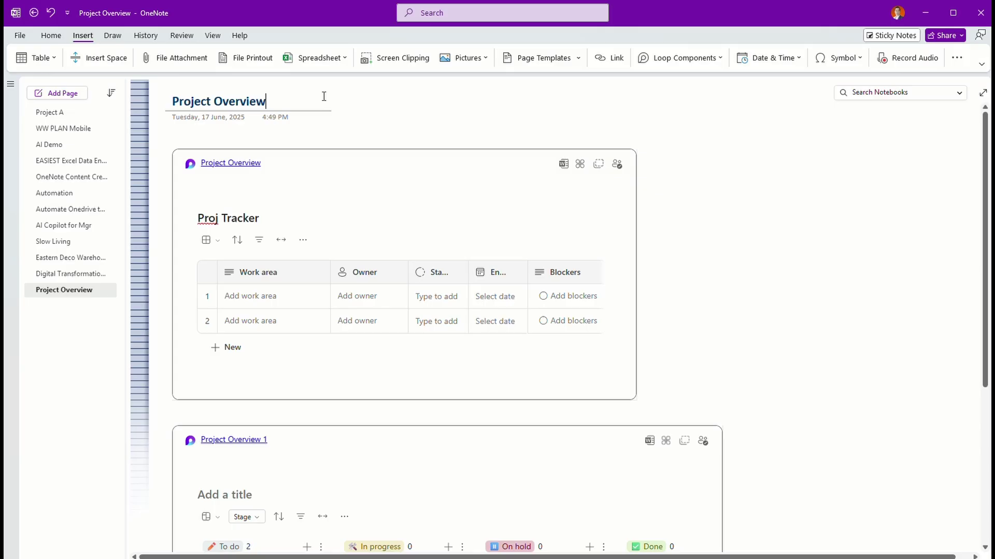
pyautogui.press('BackSpace')
pyautogui.press('BackSpace')
pyautogui.press('BackSpace')
pyautogui.press('BackSpace')
pyautogui.press('BackSpace')
pyautogui.press('BackSpace')
pyautogui.press('BackSpace')
pyautogui.press('BackSpace')
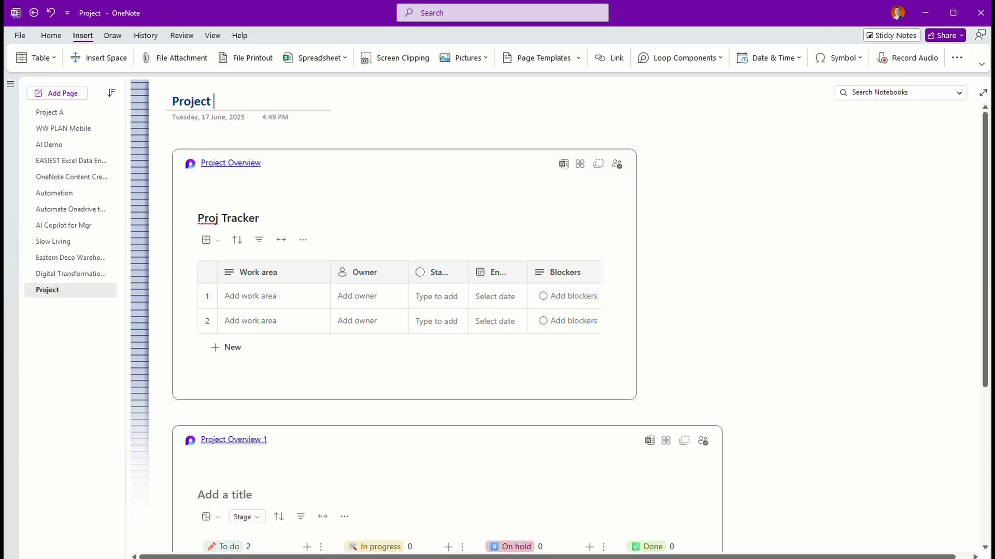
pyautogui.write('Dashboard')
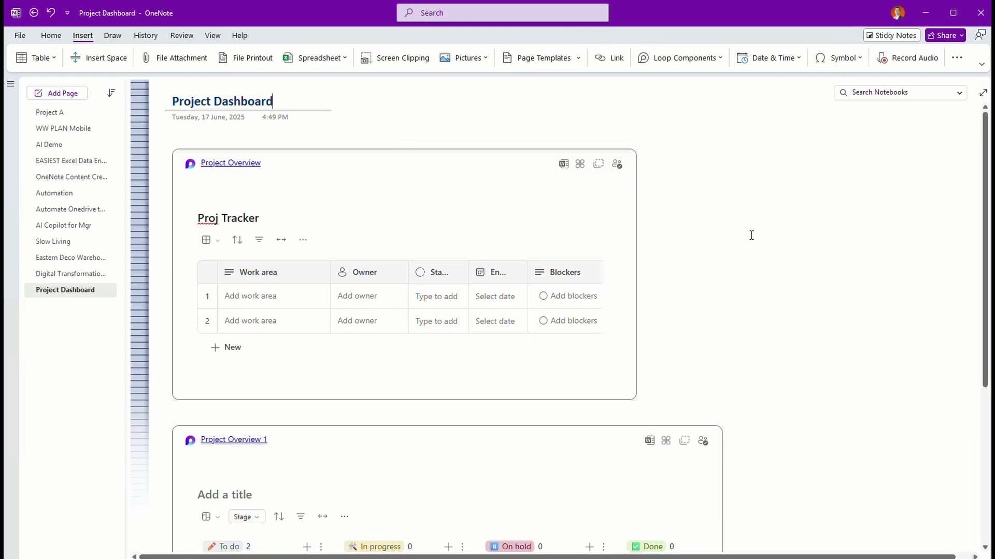
pyautogui.scroll(-6, 751, 235)
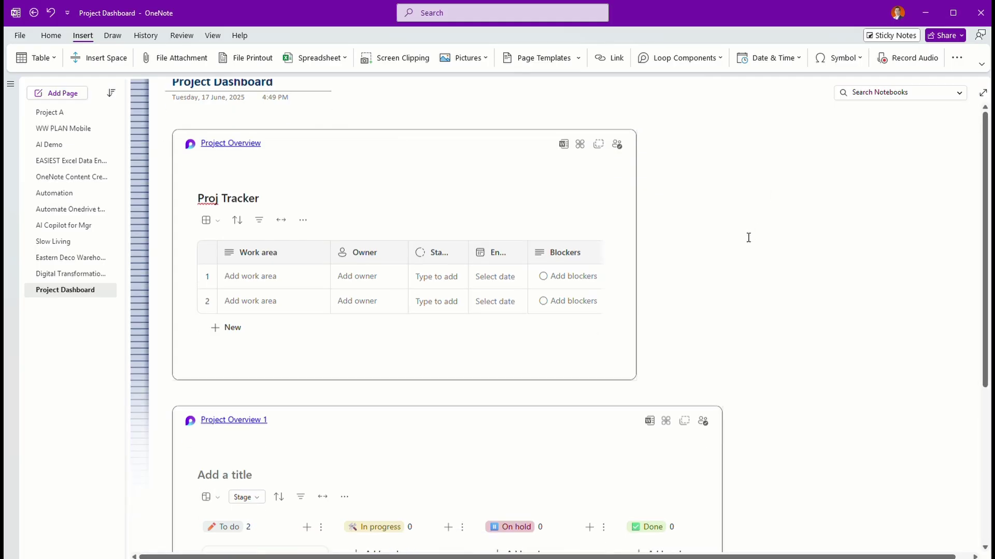
pyautogui.scroll(5, 748, 237)
pyautogui.scroll(1, 748, 237)
pyautogui.scroll(-5, 748, 237)
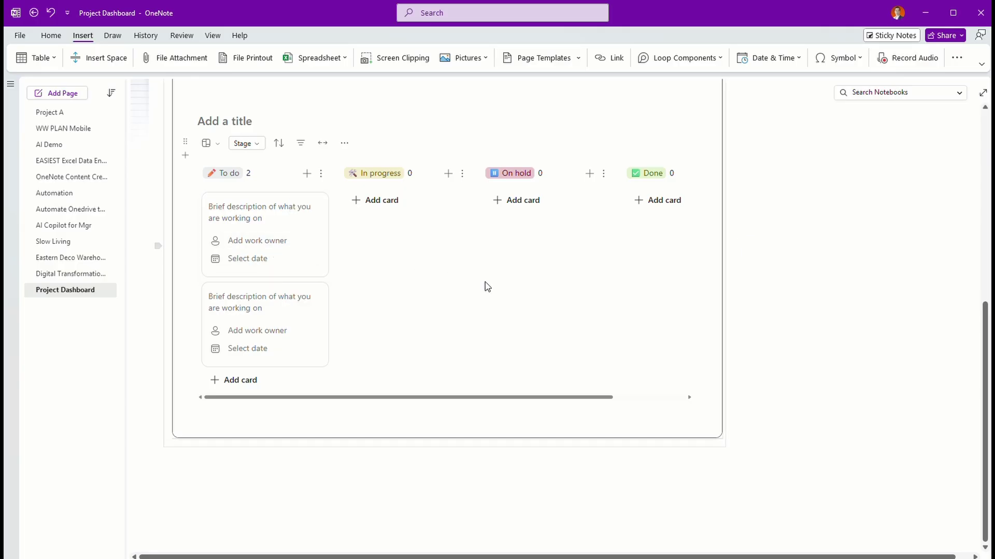
# Title the board 'Kanban' and name the first To do card 'Task 1', dated June 20
pyautogui.click(240, 121)
pyautogui.write('Kanb')
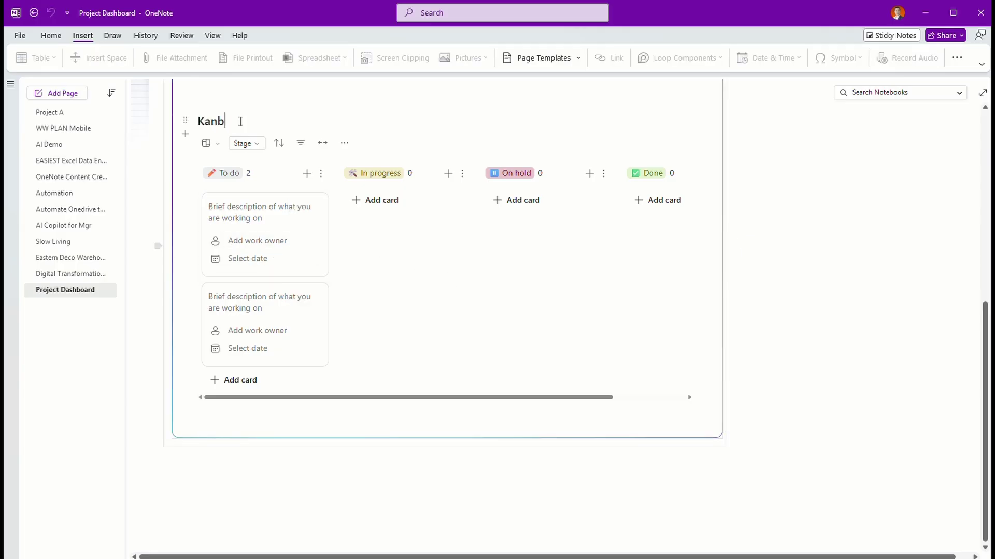
pyautogui.write('an')
pyautogui.click(246, 210)
pyautogui.write('Task 1')
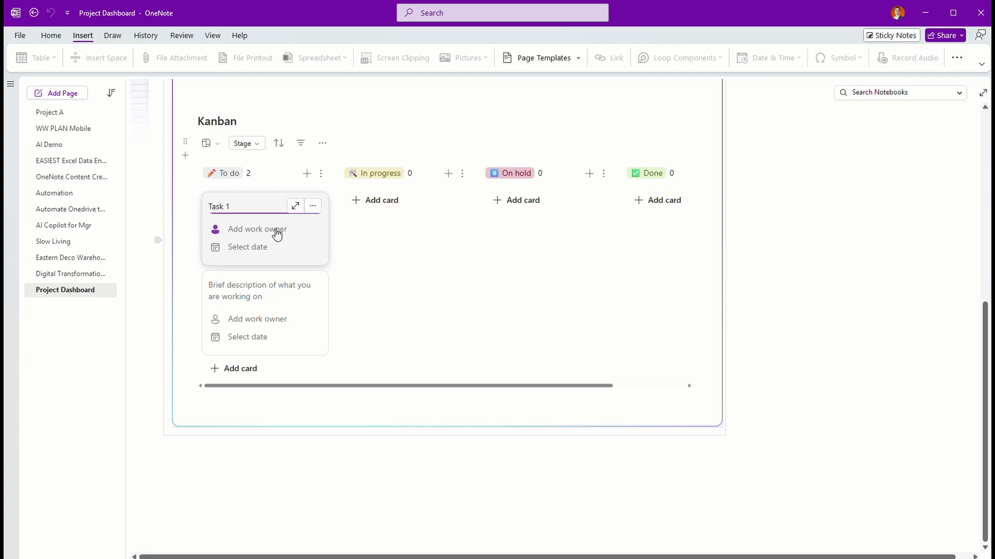
pyautogui.click(252, 256)
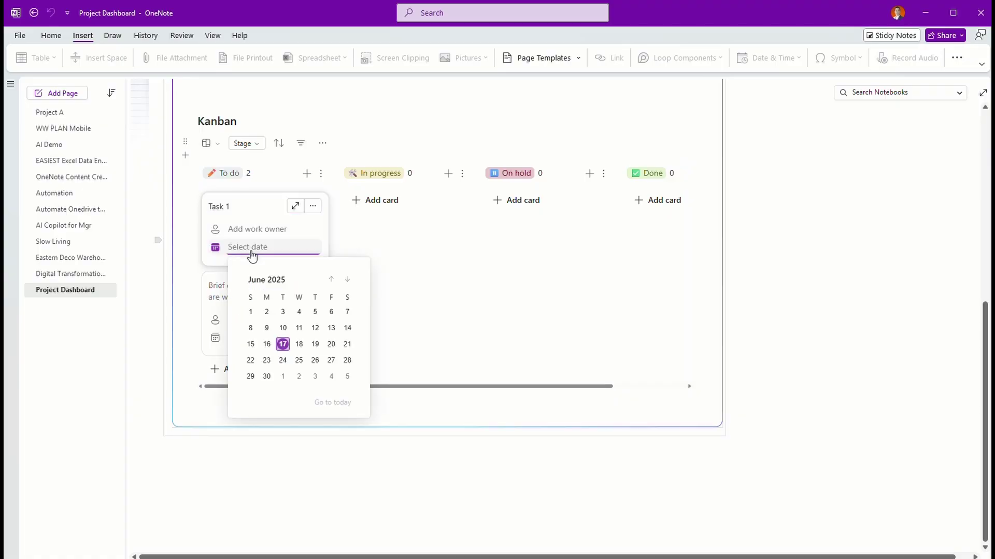
pyautogui.click(332, 345)
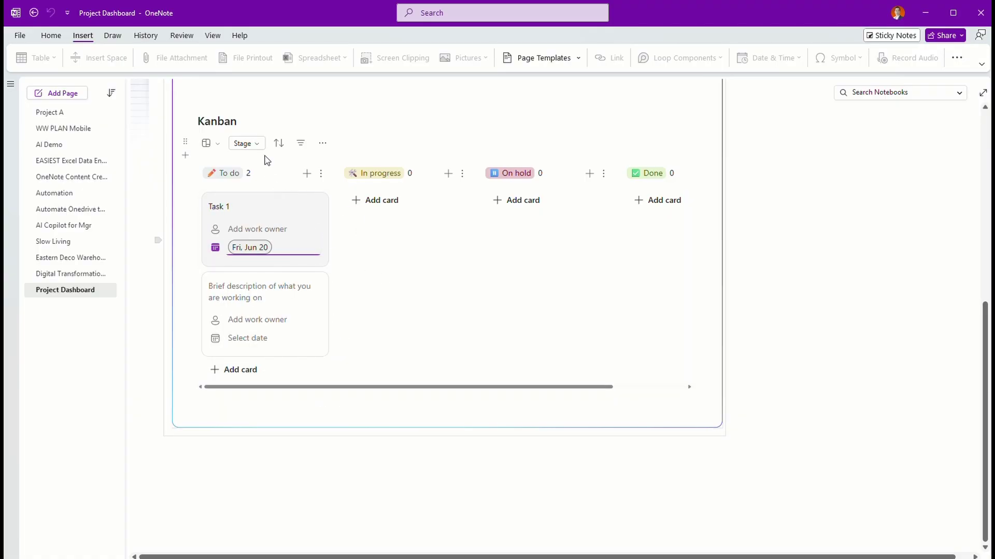
# Move the Task 1 card into the In progress column
pyautogui.moveTo(252, 215); pyautogui.dragTo(395, 228)
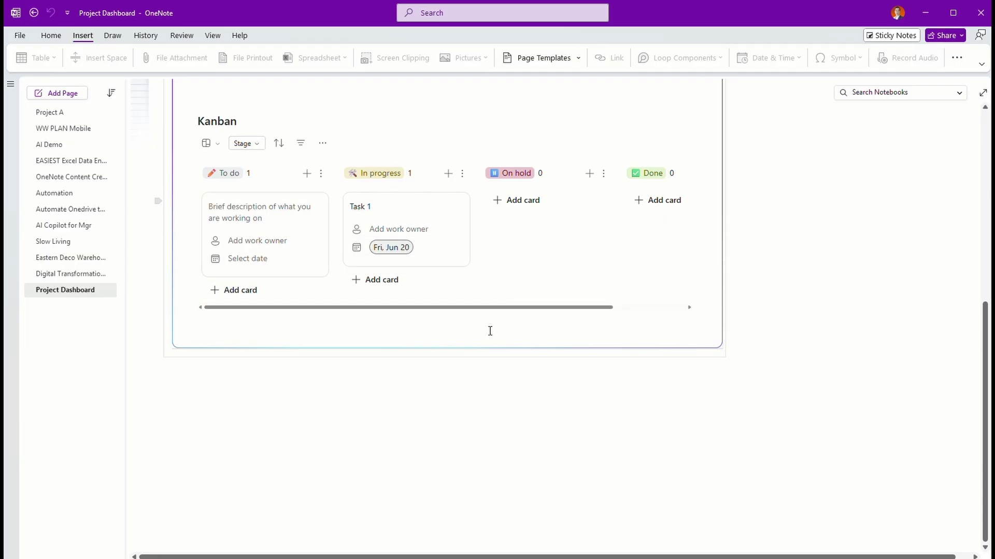
pyautogui.scroll(5, 757, 267)
pyautogui.scroll(-3, 757, 268)
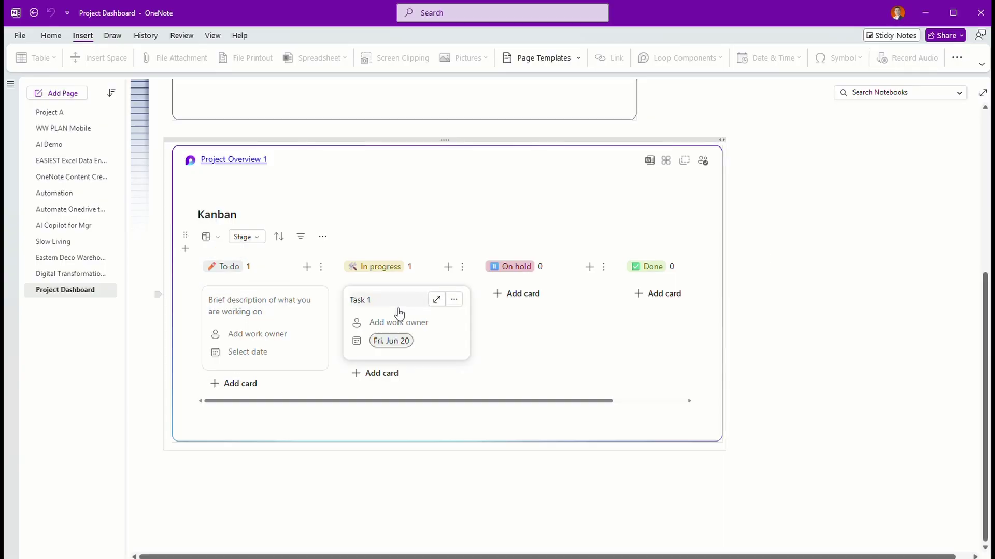
# Add a Task 2 card in In progress, move Task 1 to Done, and widen the board
pyautogui.click(244, 384)
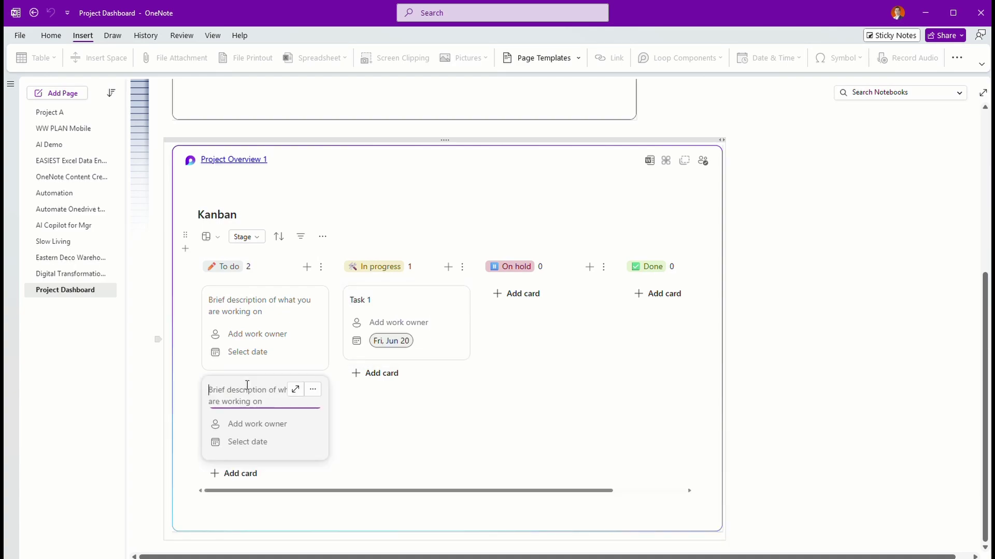
pyautogui.write('Task')
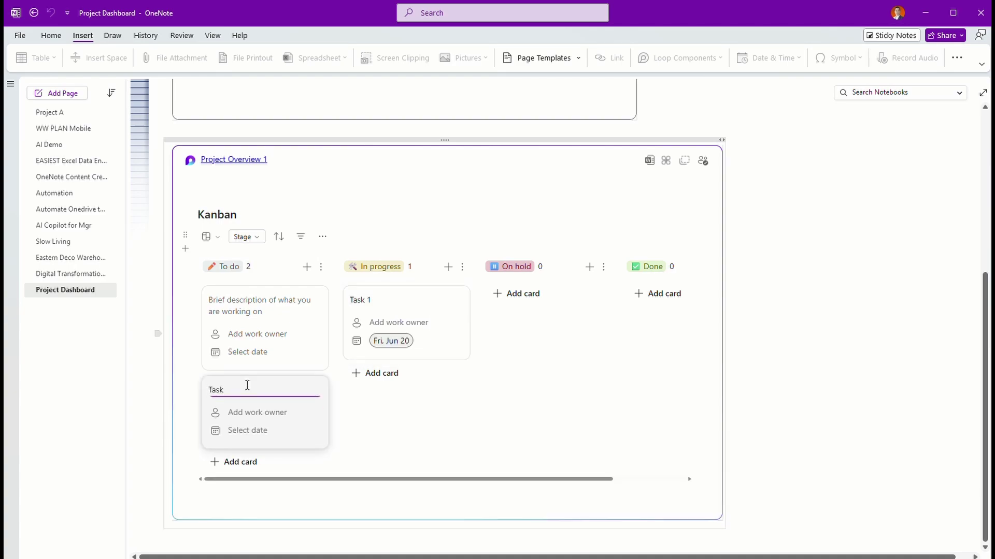
pyautogui.write(' 2')
pyautogui.moveTo(264, 414); pyautogui.dragTo(406, 401)
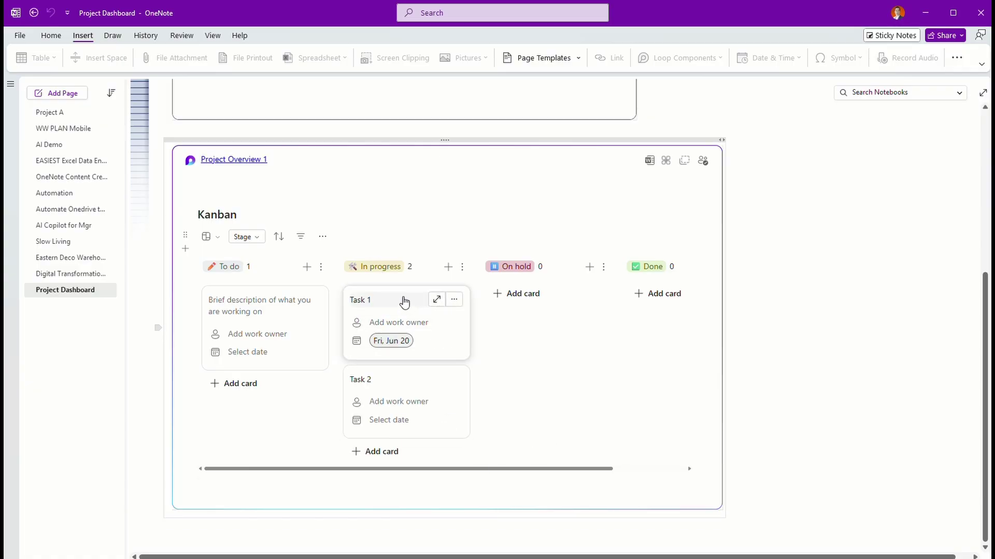
pyautogui.moveTo(404, 302); pyautogui.dragTo(661, 312)
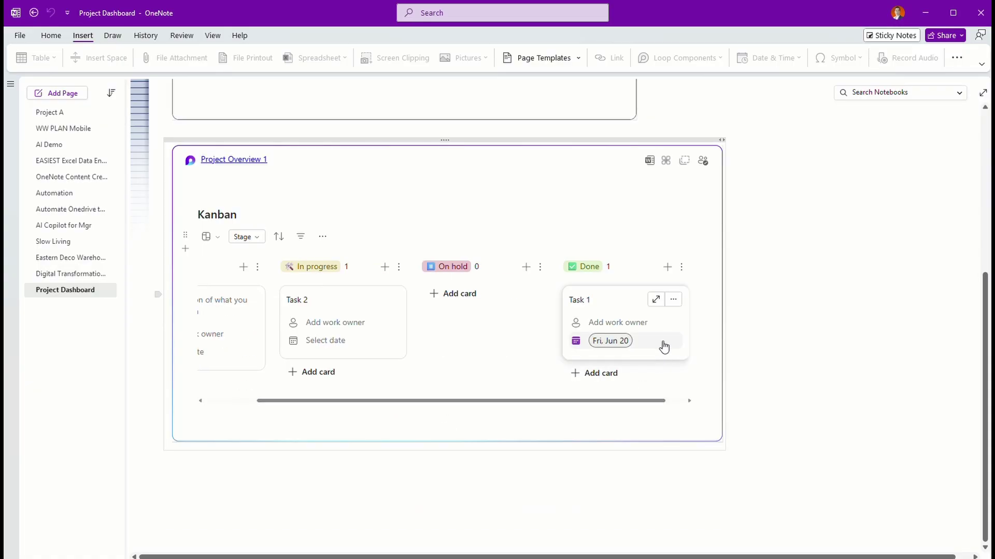
pyautogui.moveTo(723, 270); pyautogui.dragTo(899, 280)
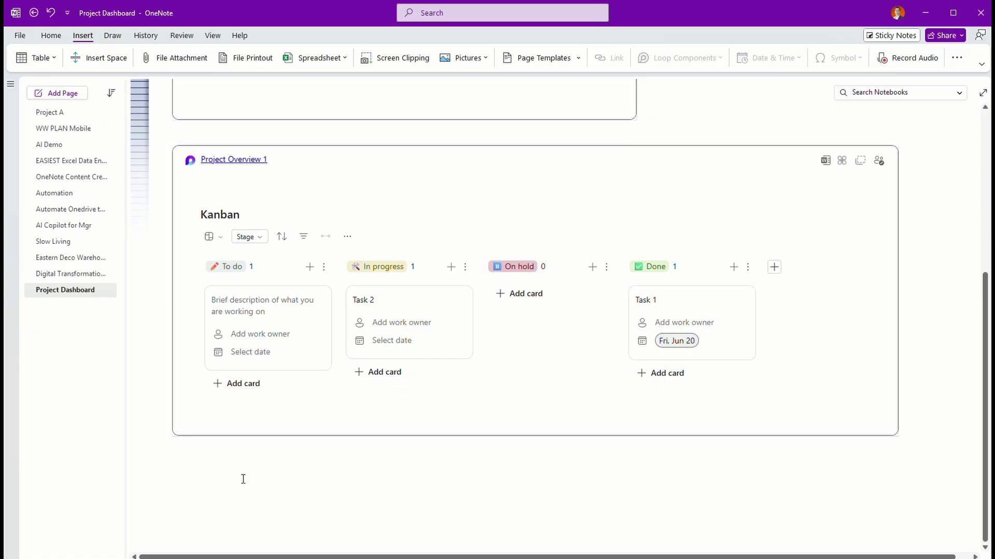
pyautogui.click(198, 456)
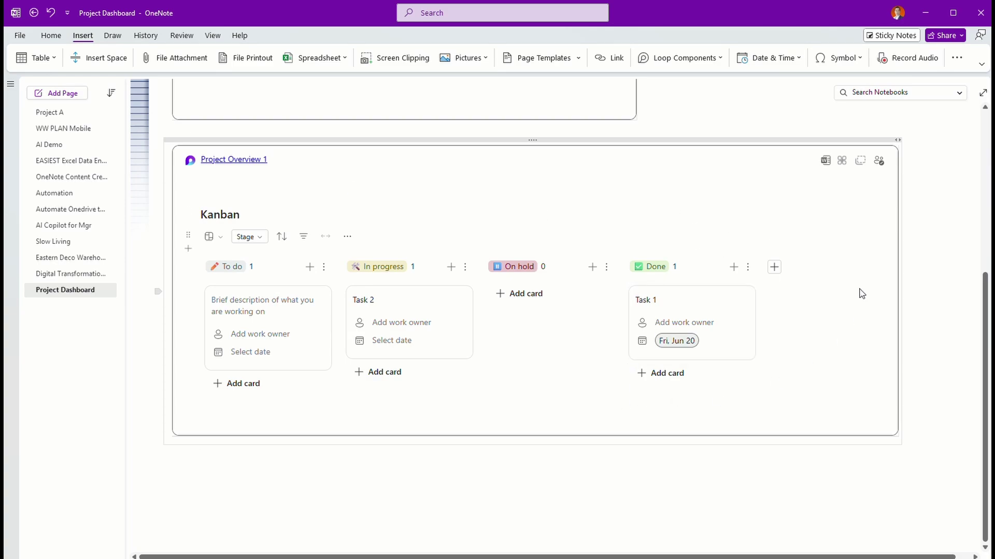
pyautogui.click(586, 173)
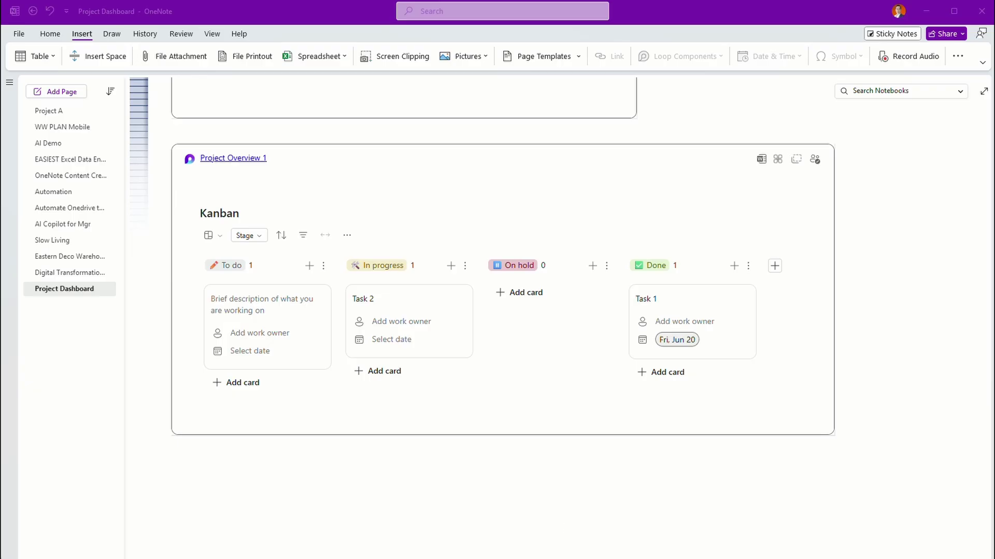
# Create a new calendar event titled 'Test' and make it a Teams meeting
pyautogui.hotkey('alt', 'Tab')
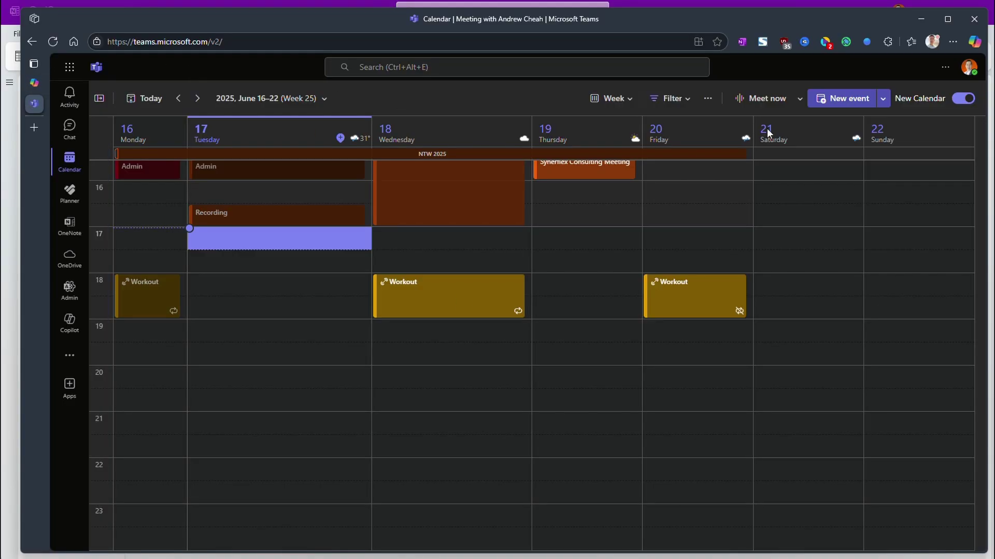
pyautogui.click(876, 106)
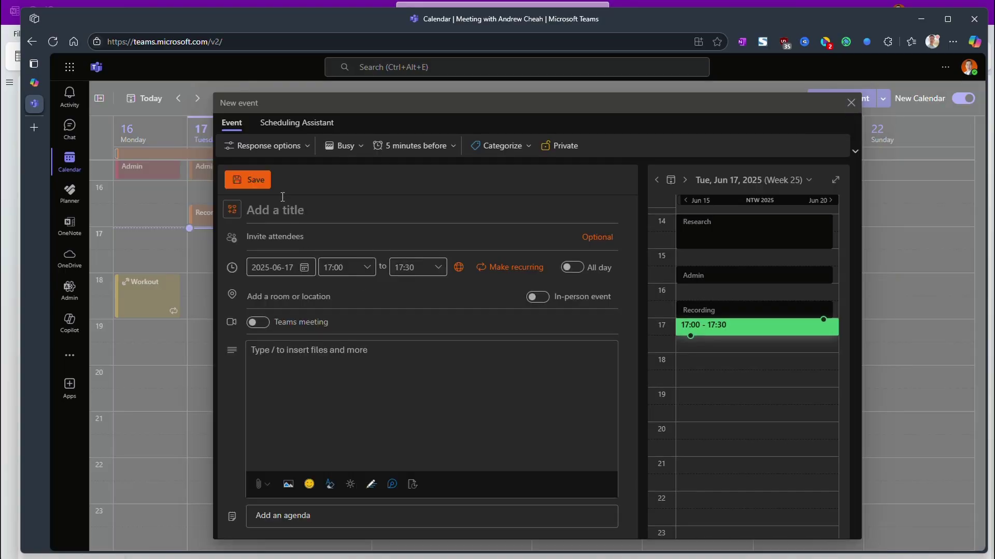
pyautogui.write('Test')
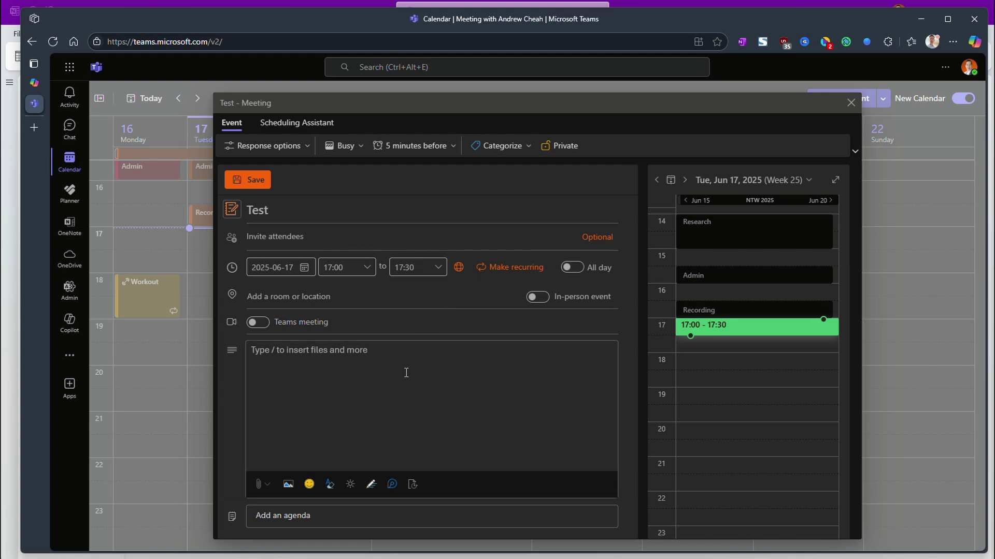
pyautogui.click(257, 324)
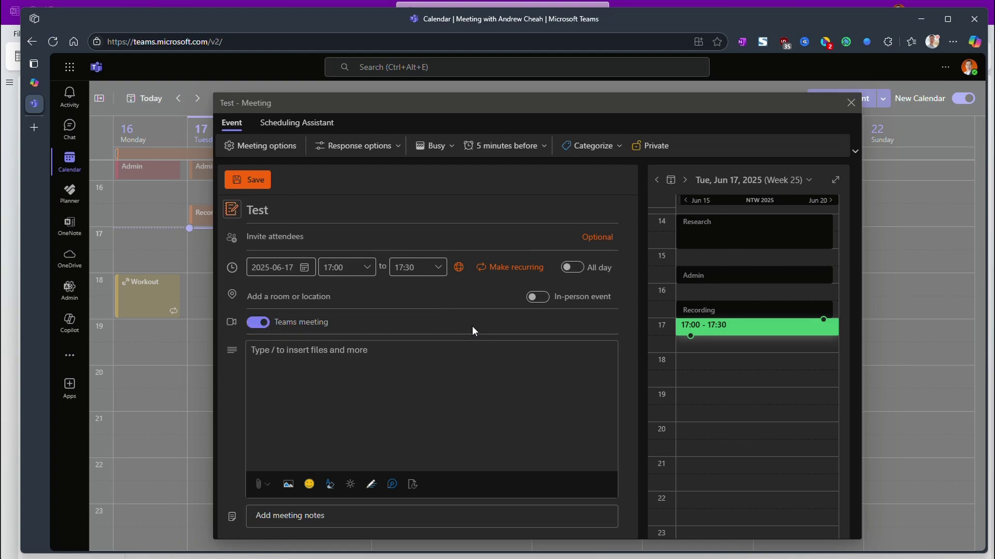
# Add meeting notes with agenda items 1, 2 and 3, then save the meeting
pyautogui.click(330, 526)
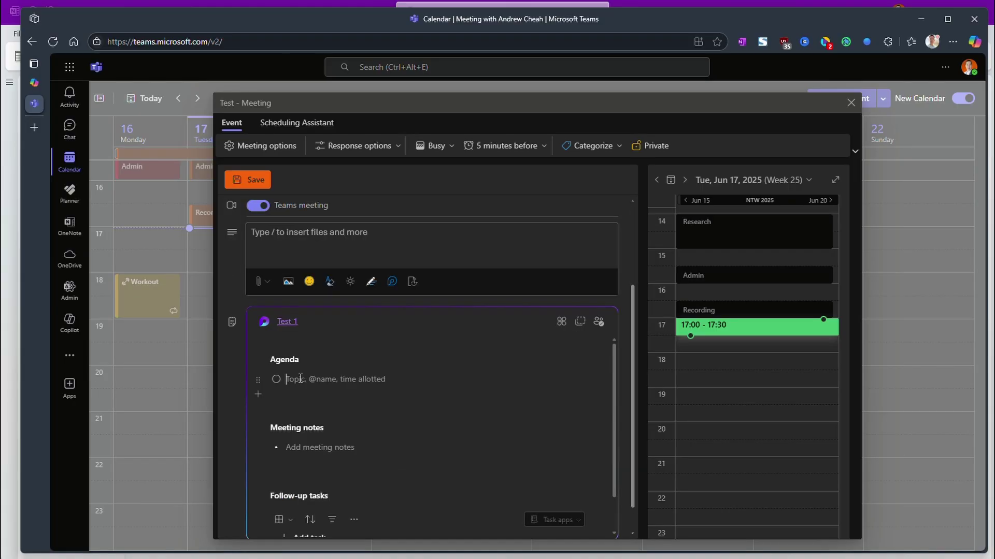
pyautogui.write('1')
pyautogui.press('Return')
pyautogui.write('2')
pyautogui.press('Return')
pyautogui.write('3')
pyautogui.press('Return')
pyautogui.scroll(-2, 312, 384)
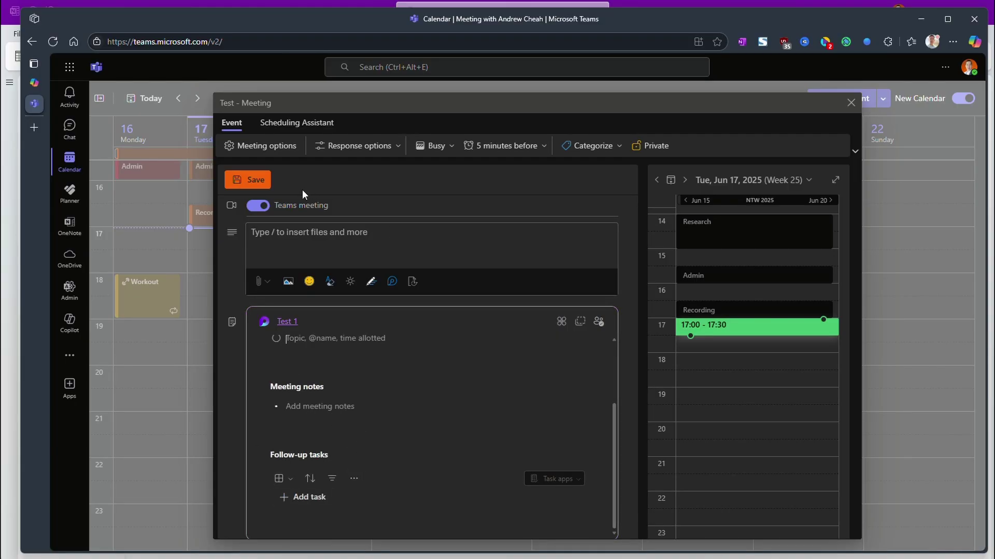
pyautogui.click(252, 182)
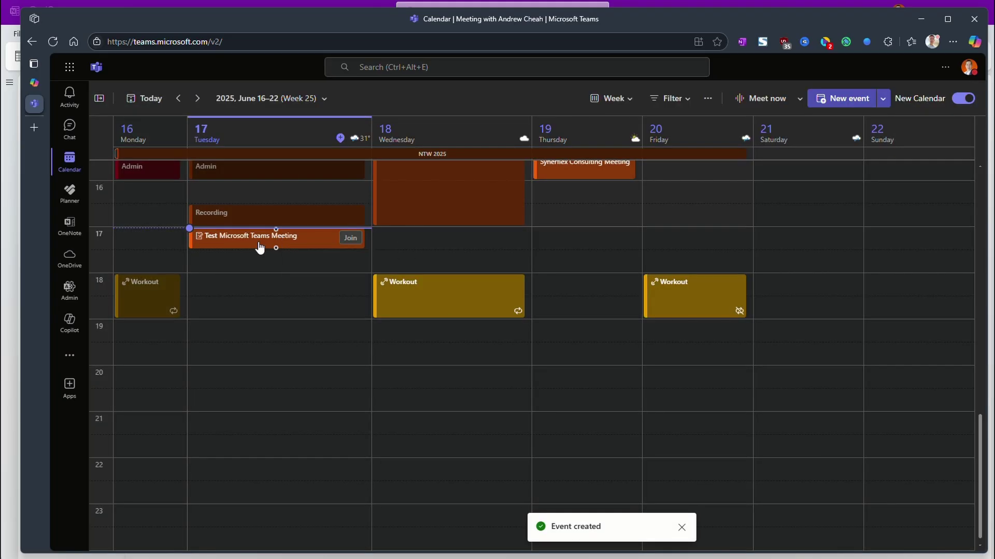
# Open the Test meeting's edit popup from the calendar and close it unchanged
pyautogui.moveTo(260, 247)
pyautogui.click(422, 321)
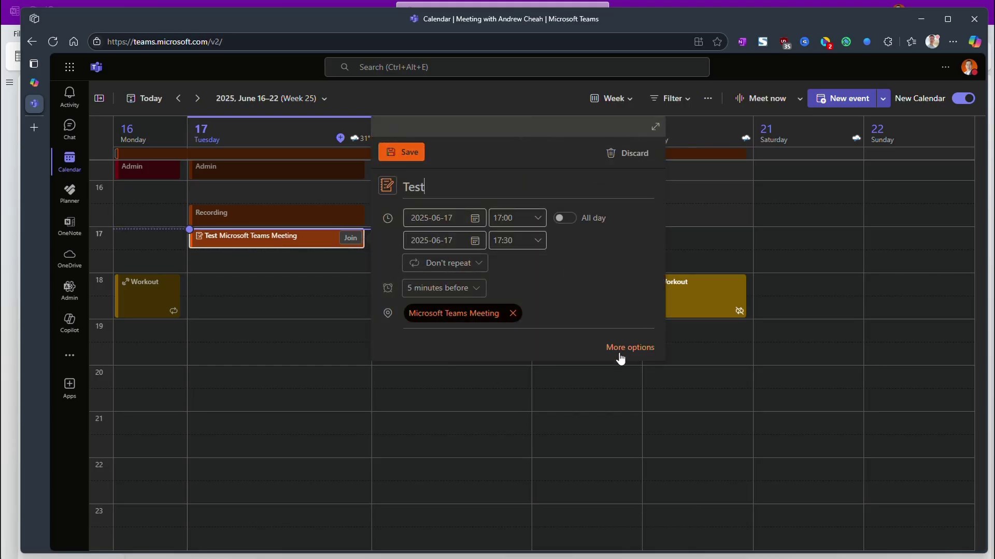
pyautogui.click(322, 298)
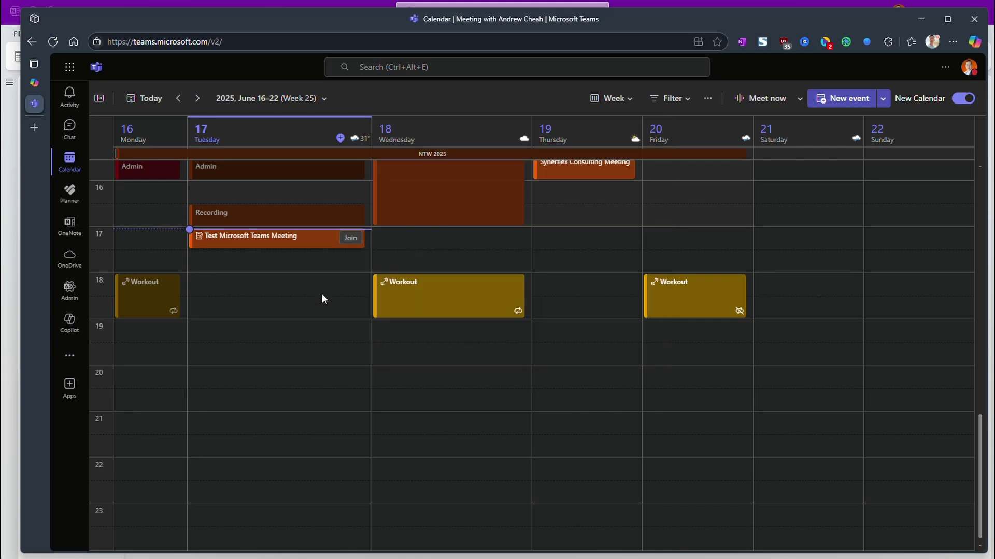
# Join the Test meeting call and add the meeting note 'meet notes'
pyautogui.click(350, 240)
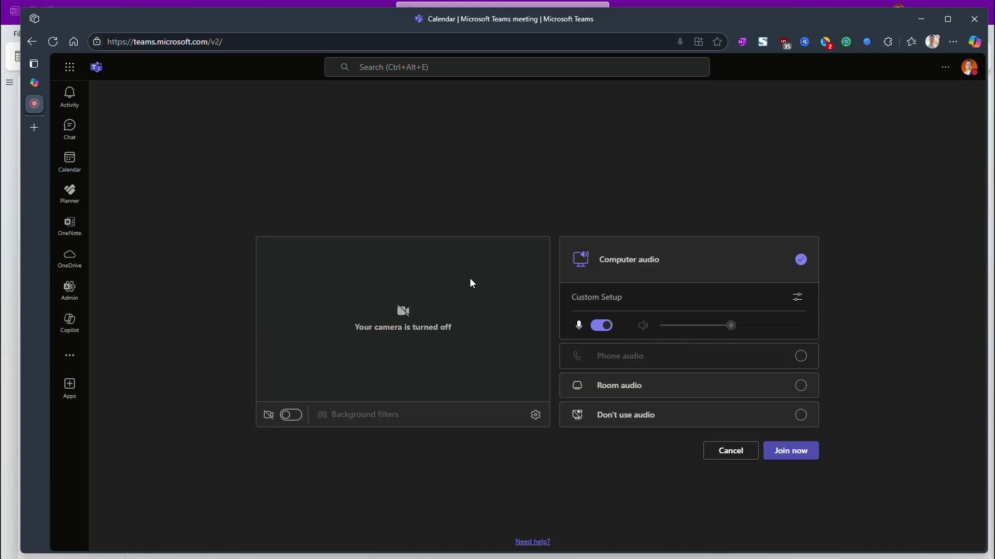
pyautogui.click(791, 450)
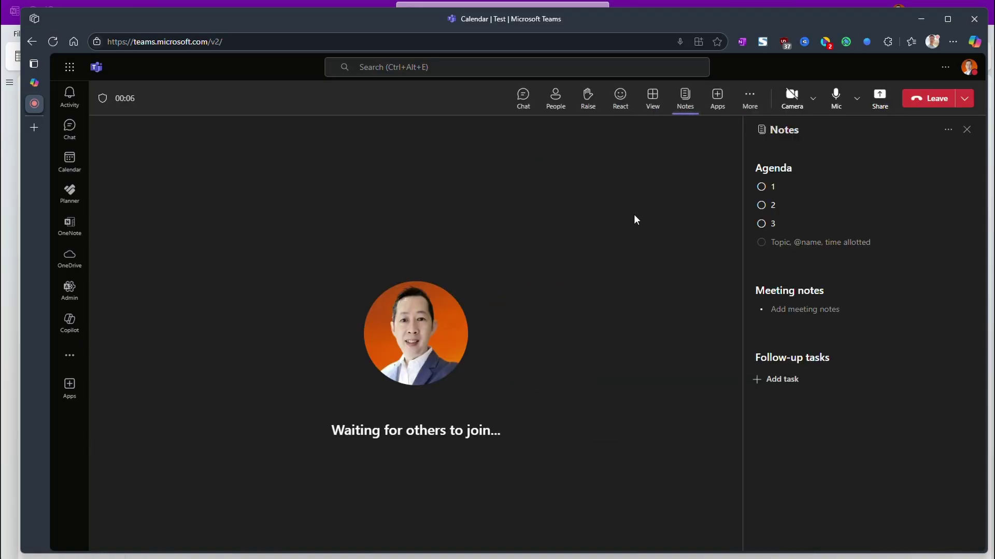
pyautogui.click(788, 312)
pyautogui.write('meet notes')
pyautogui.press('Return')
# Add a follow-up task named 'task avvav' due Thu, Jun 19
pyautogui.click(799, 398)
pyautogui.click(788, 416)
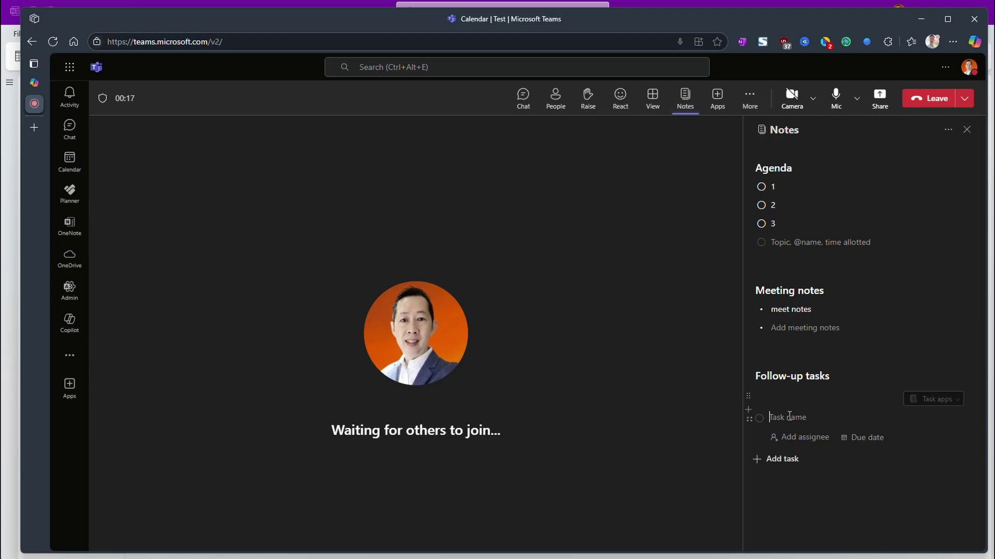
pyautogui.write('task avvav')
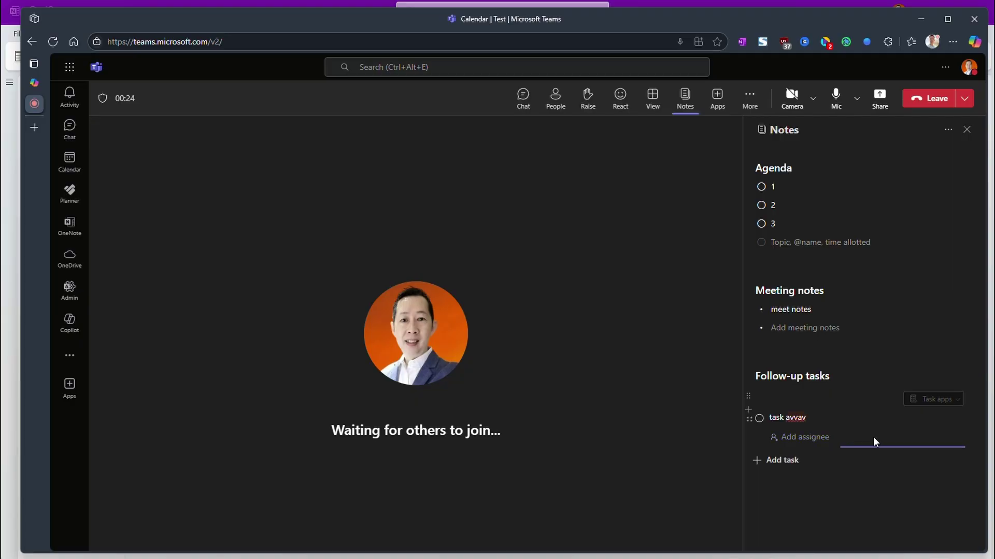
pyautogui.click(872, 438)
pyautogui.click(927, 353)
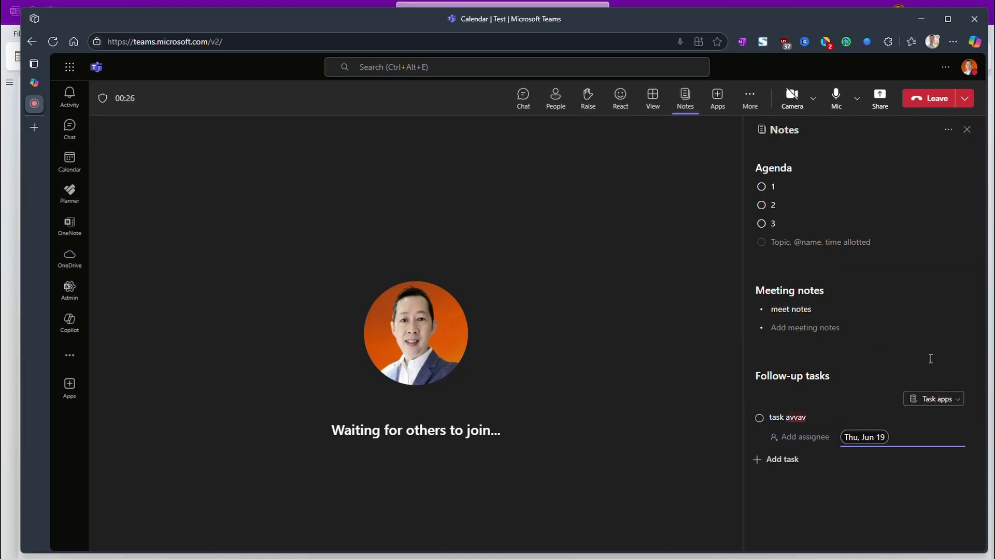
pyautogui.click(825, 463)
# Leave the call and copy the Test meeting's Test 1.loop agenda-and-notes component
pyautogui.click(930, 103)
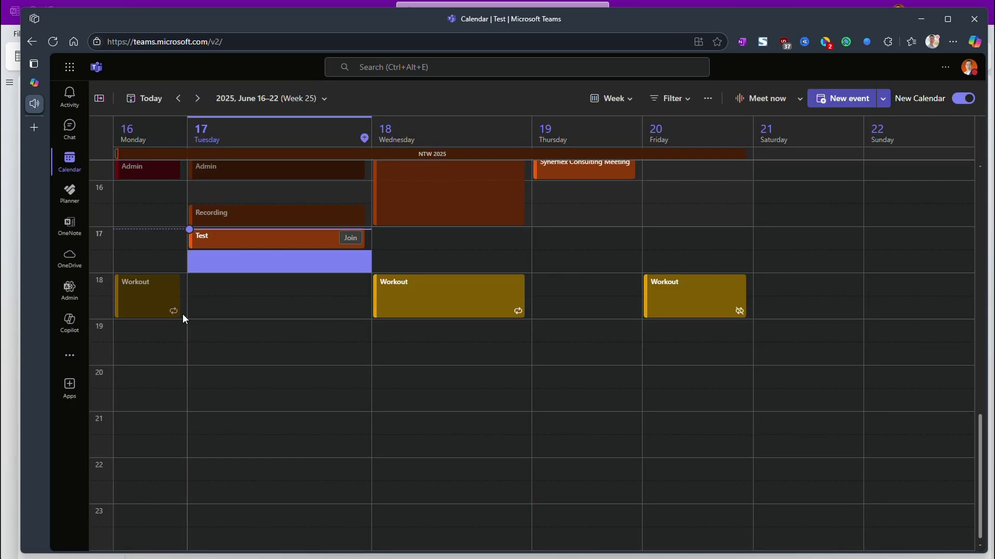
pyautogui.click(248, 241)
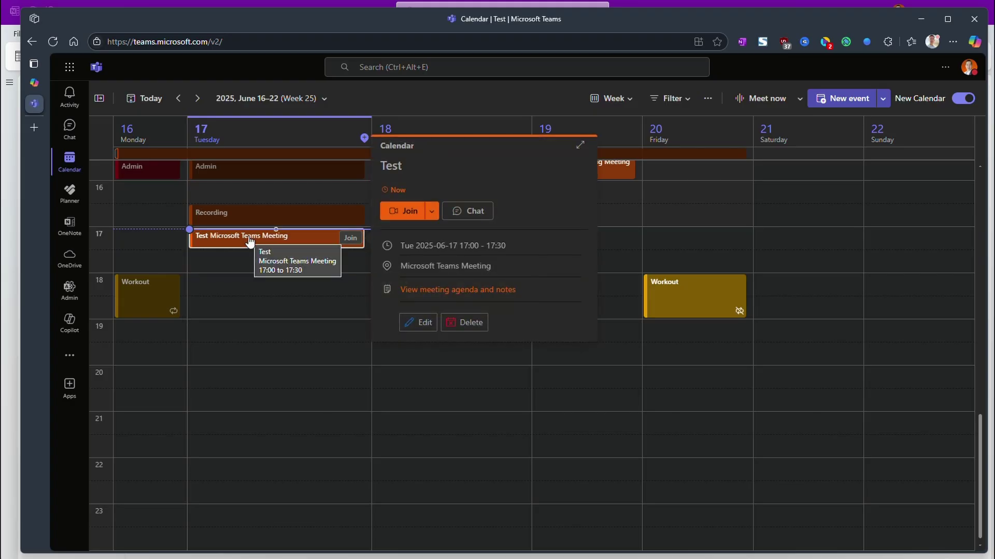
pyautogui.click(435, 292)
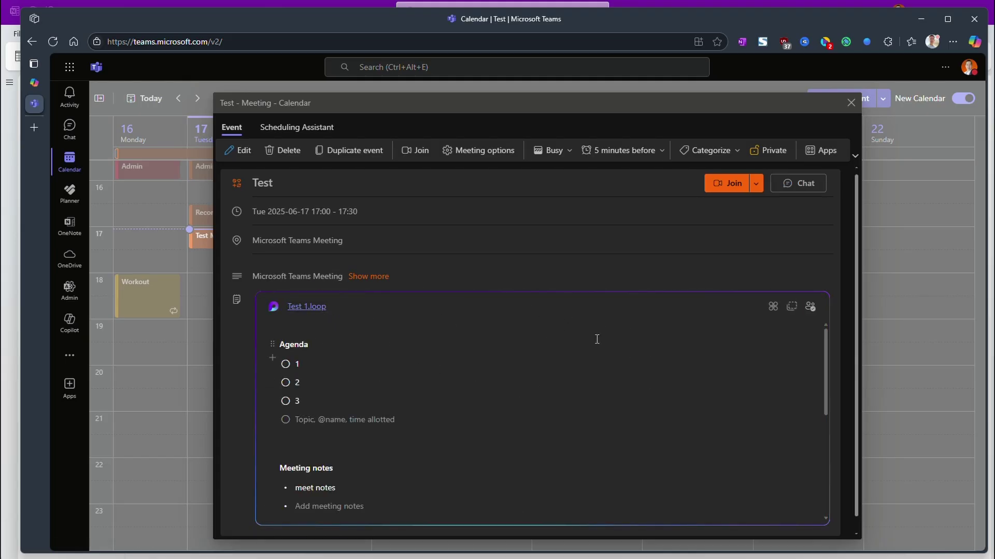
pyautogui.click(791, 308)
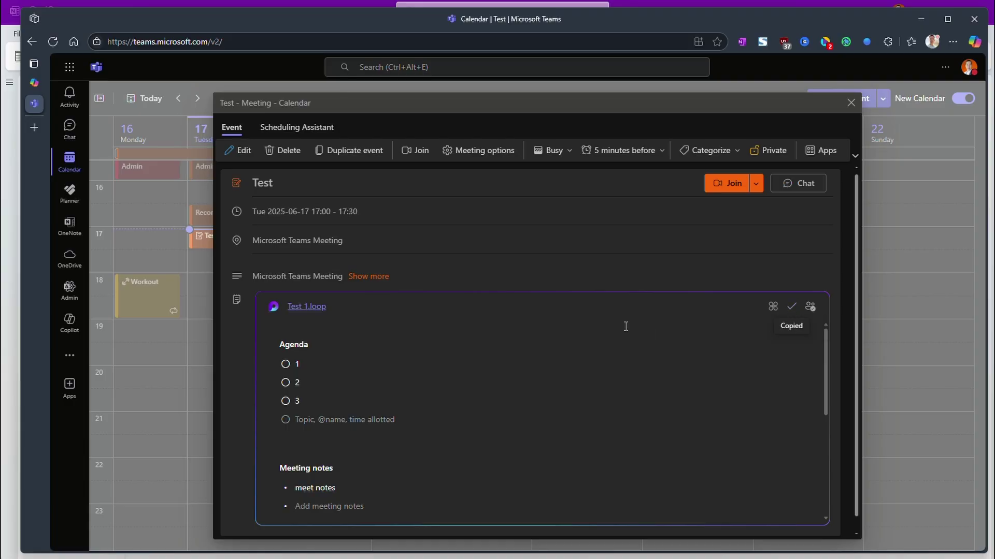
# Back in OneNote, add a new page titled 'PrjA Meetings'
pyautogui.click(922, 19)
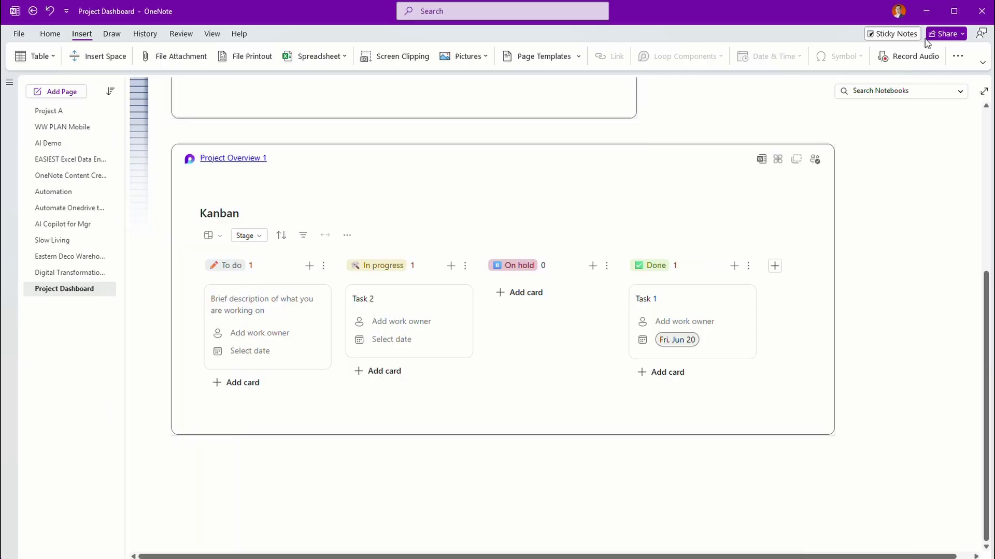
pyautogui.click(182, 456)
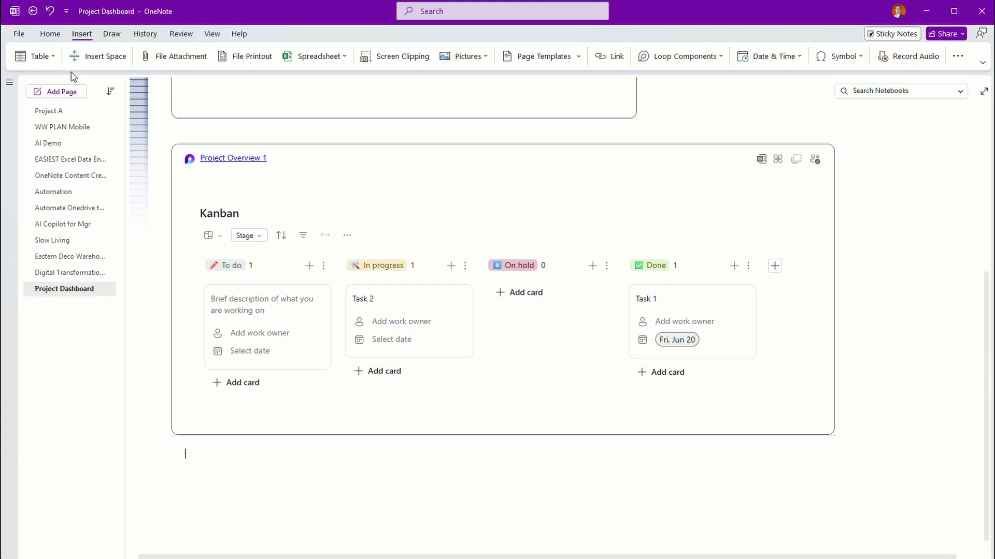
pyautogui.click(54, 93)
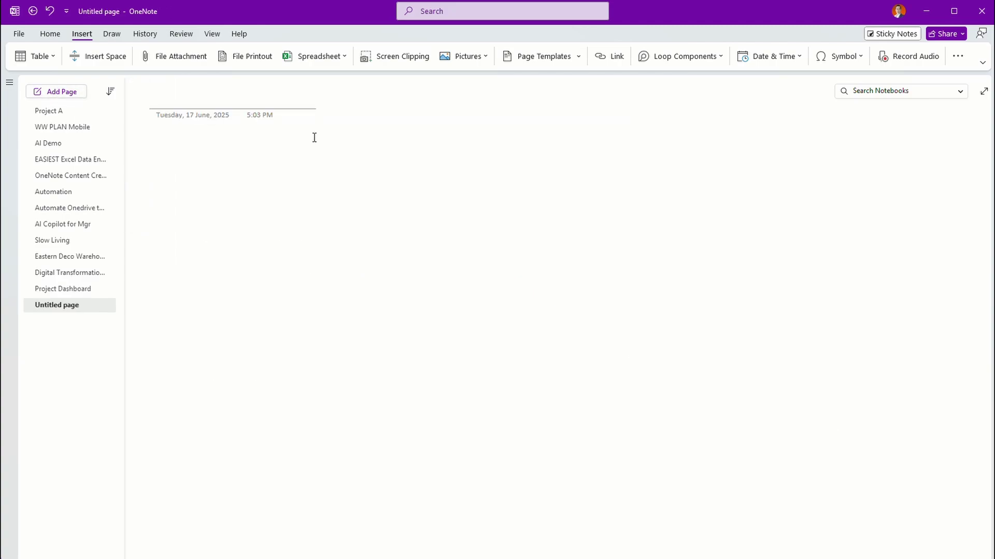
pyautogui.write('Prj!')
pyautogui.press('BackSpace')
pyautogui.write('A ')
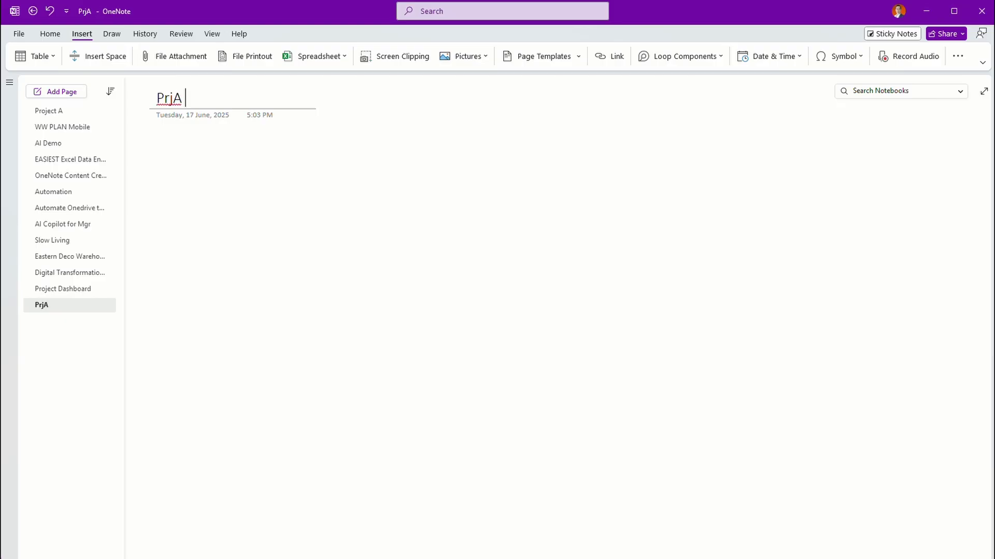
pyautogui.write('Meetings')
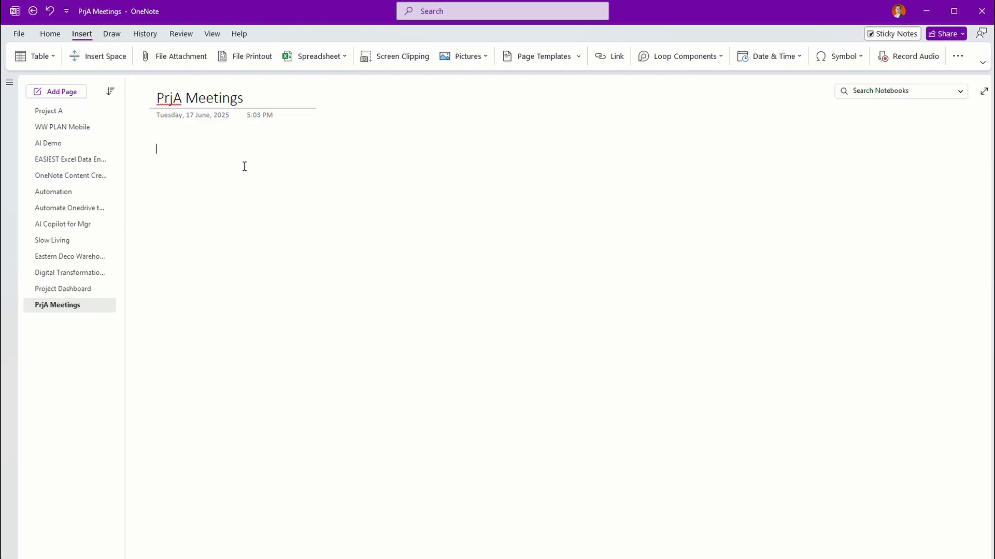
# Add a 'Test date' line and paste the Test 1 meeting-notes Loop component beneath it
pyautogui.write('Test date')
pyautogui.press('Return')
pyautogui.hotkey('ctrl', 'v')
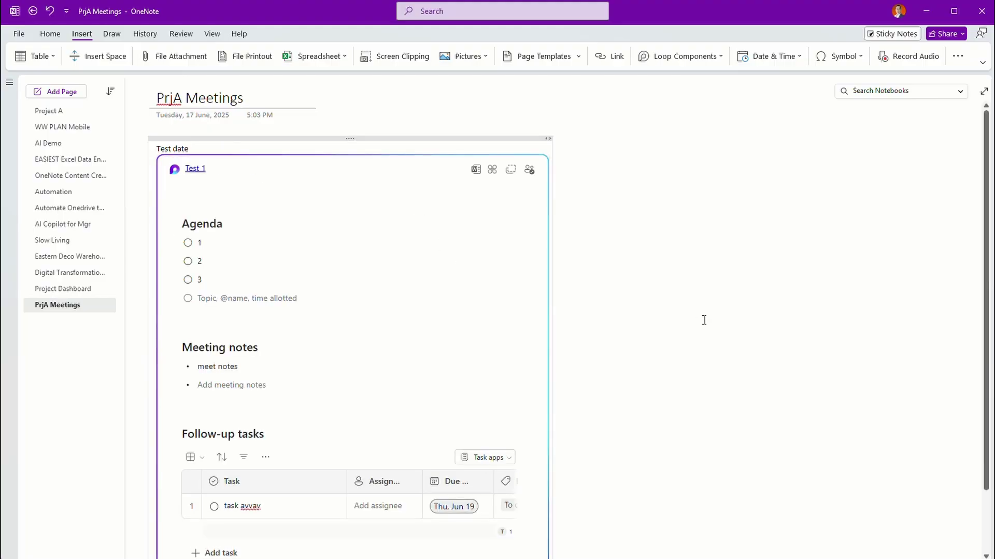
pyautogui.scroll(-5, 703, 320)
pyautogui.scroll(3, 703, 320)
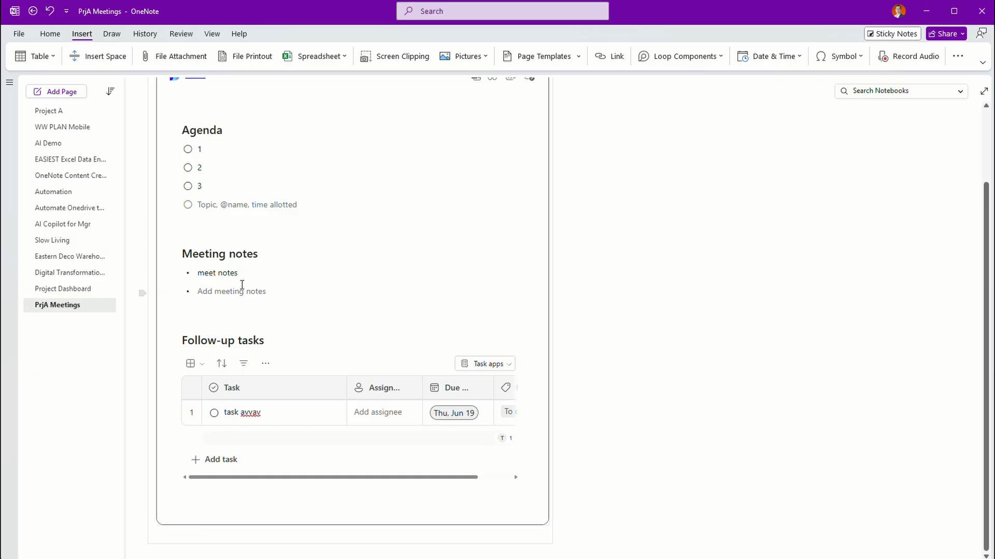
pyautogui.hotkey('alt', 'Tab')
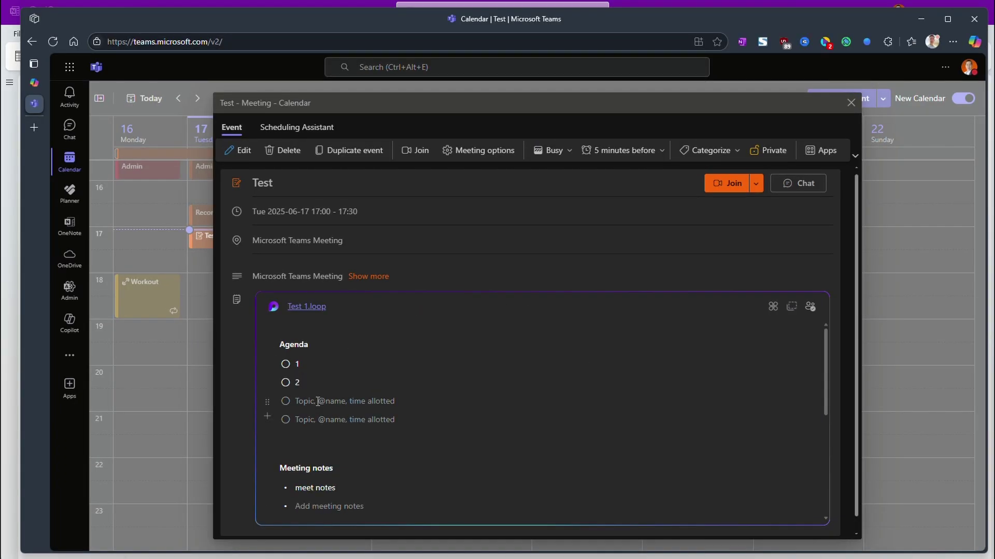
# Add a 'more notes..' bullet to the Test 1.loop meeting notes and close the meeting details
pyautogui.scroll(-3, 318, 401)
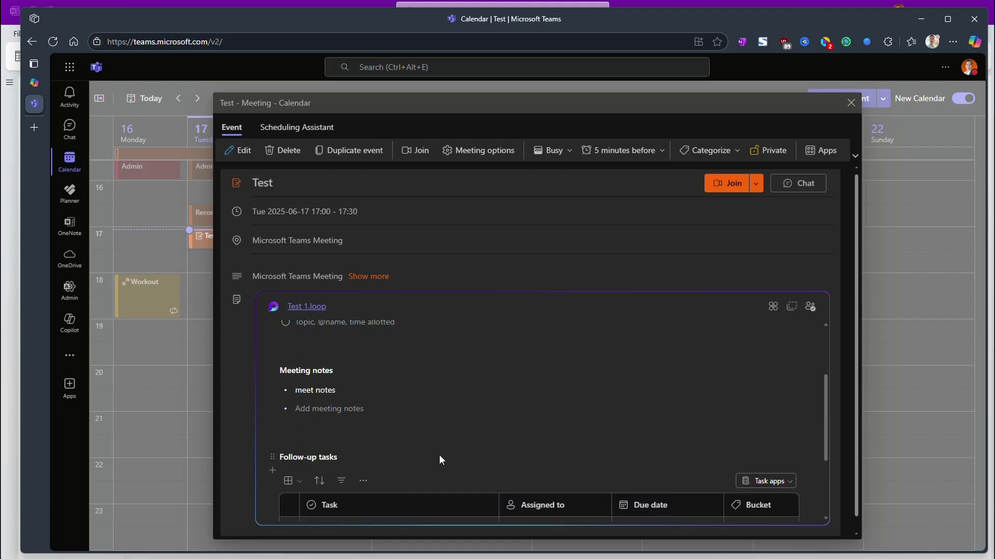
pyautogui.click(338, 387)
pyautogui.write('more ')
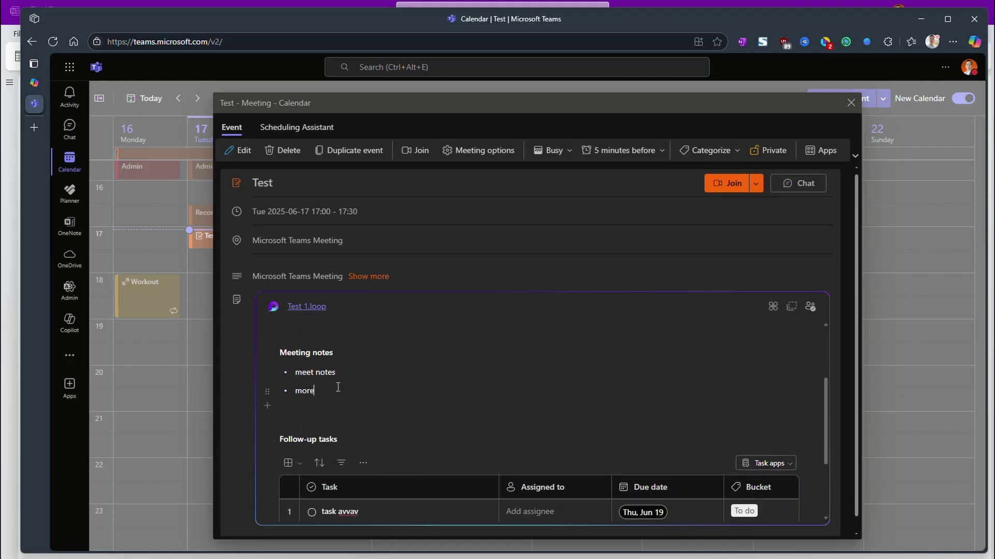
pyautogui.write('notes..')
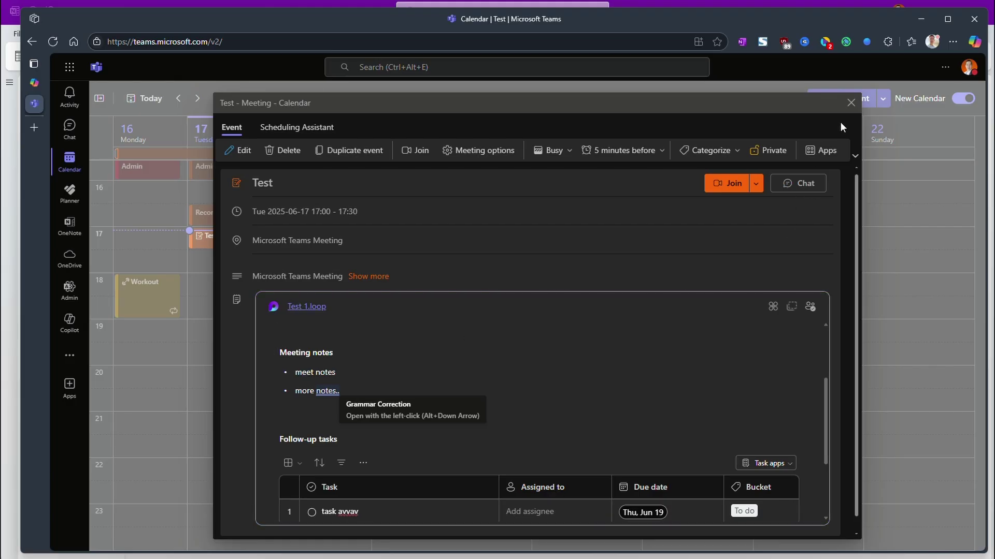
pyautogui.click(850, 103)
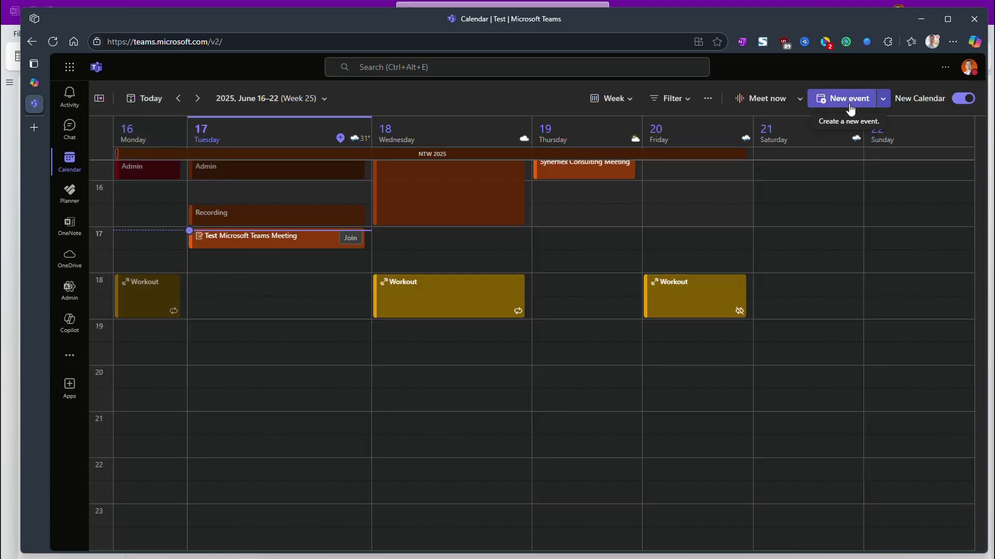
# On PrjA Meetings, type a 'Meeting 2 date' line below the synced Test 1 Loop component
pyautogui.click(921, 20)
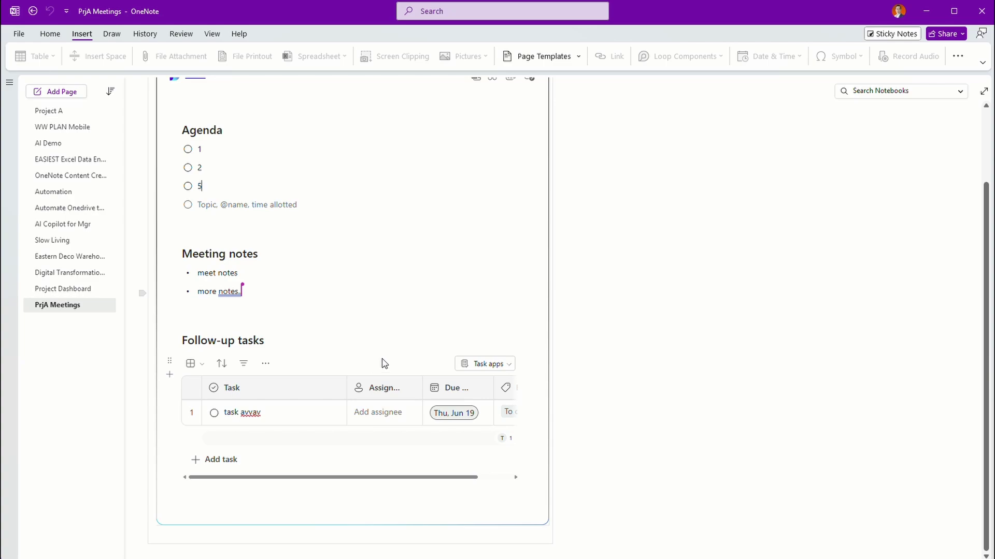
pyautogui.scroll(3, 594, 306)
pyautogui.scroll(-15, 594, 306)
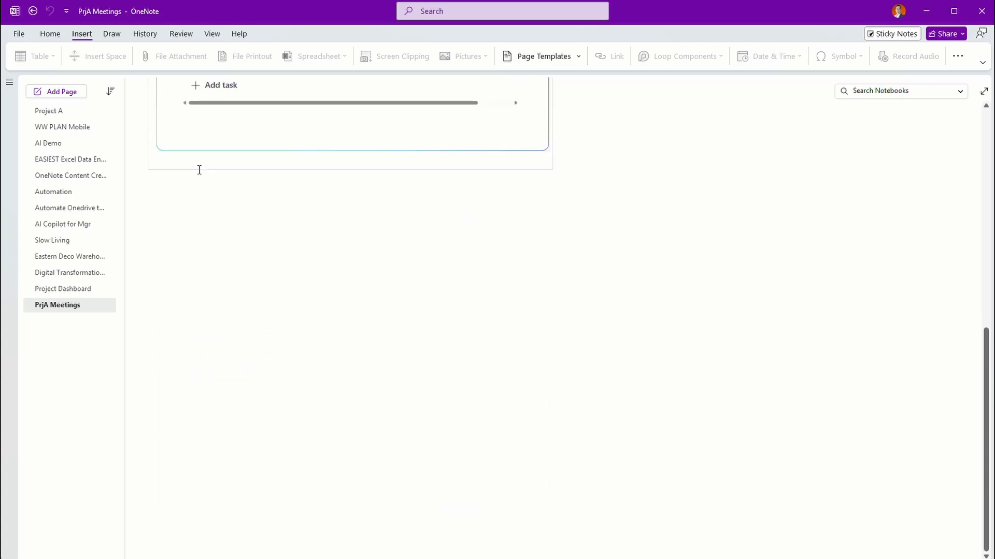
pyautogui.click(161, 186)
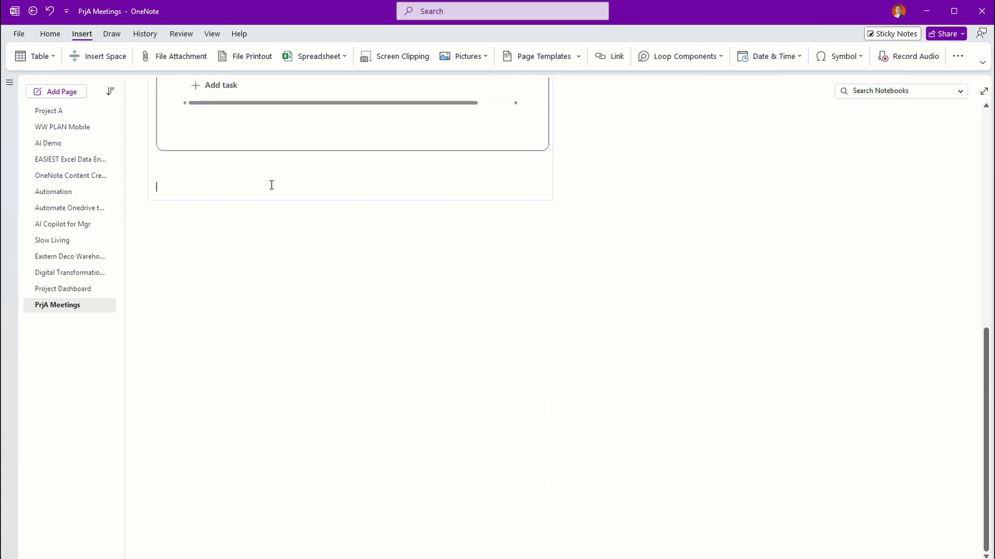
pyautogui.write('Meeting 2 date')
pyautogui.press('Return')
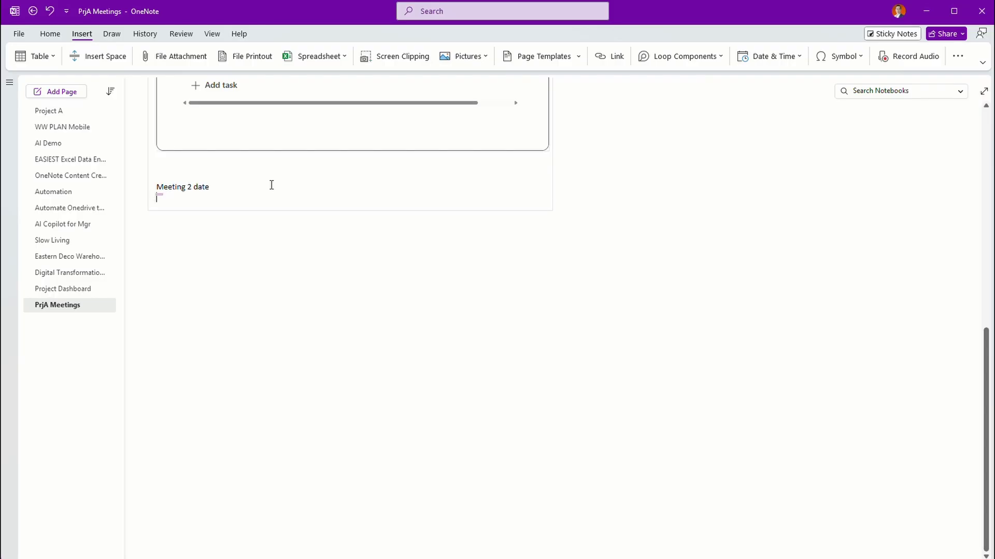
pyautogui.scroll(14, 370, 270)
pyautogui.scroll(-14, 370, 271)
pyautogui.scroll(-4, 370, 271)
pyautogui.scroll(10, 370, 271)
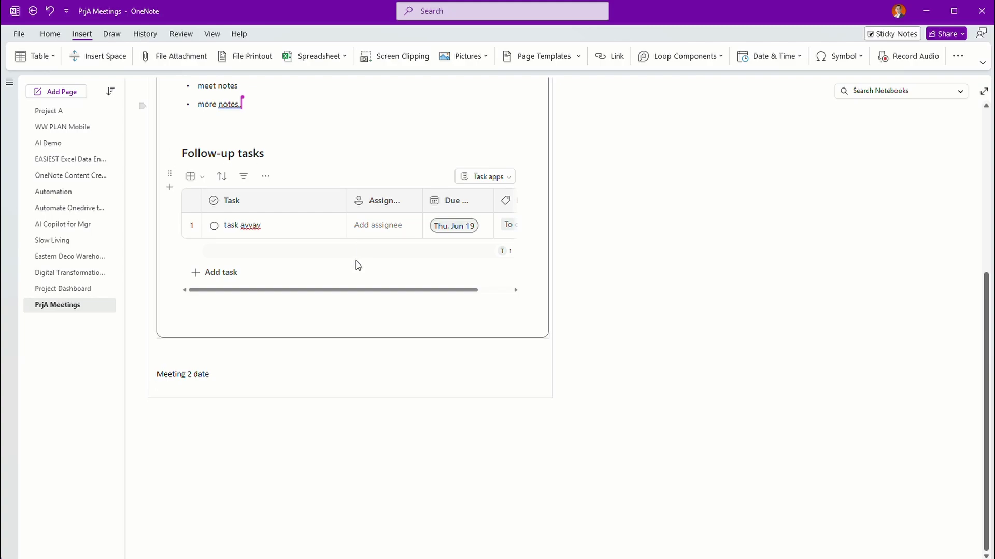
# Show the WORK notebook's sections, view Project Dashboard, then reopen PrjA Meetings
pyautogui.scroll(5, 574, 350)
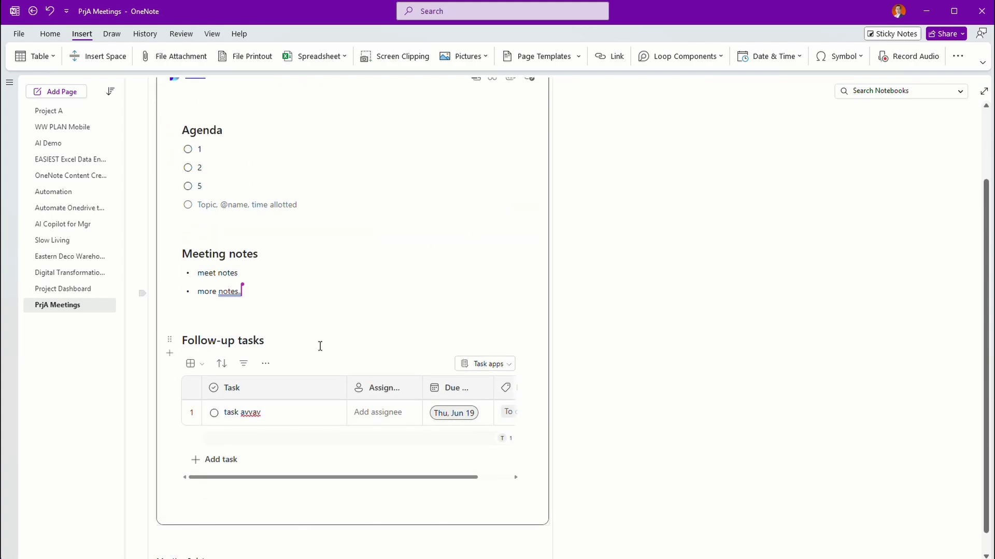
pyautogui.click(9, 83)
pyautogui.moveTo(59, 125); pyautogui.dragTo(60, 128)
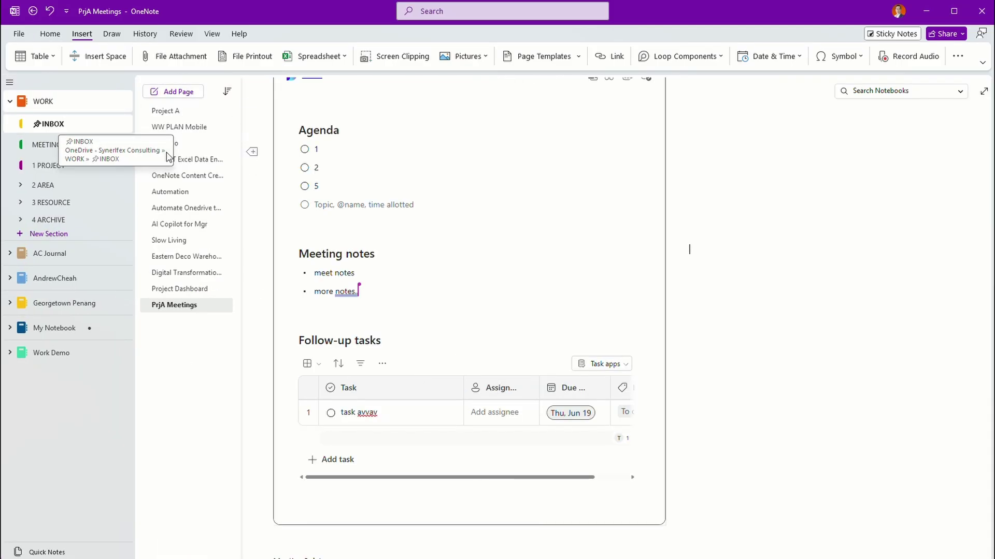
pyautogui.click(192, 290)
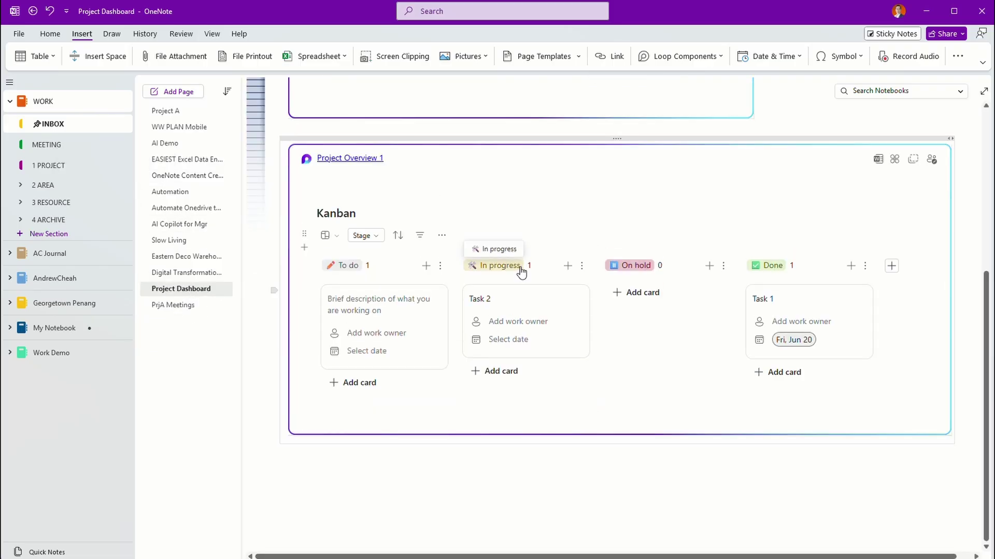
pyautogui.moveTo(986, 292); pyautogui.dragTo(986, 179)
pyautogui.click(167, 307)
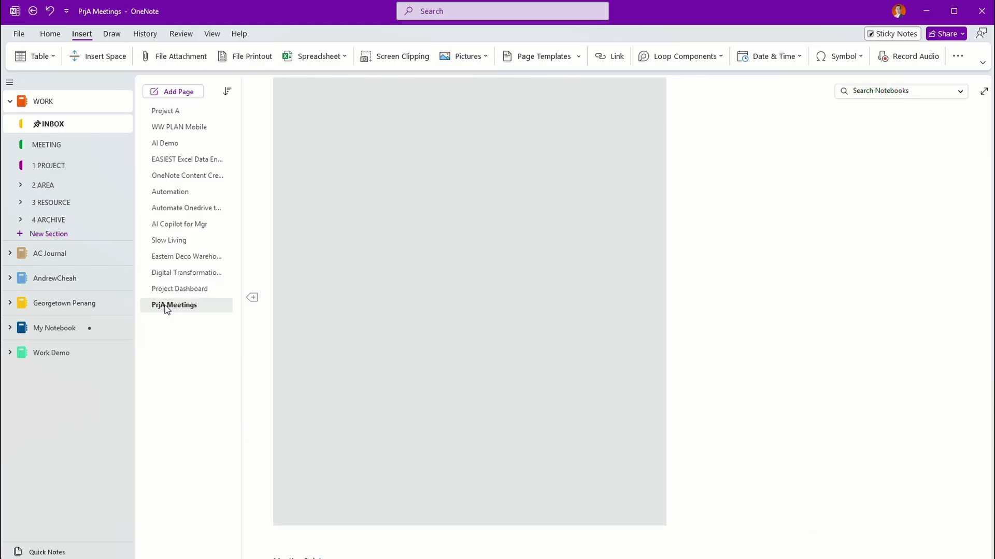